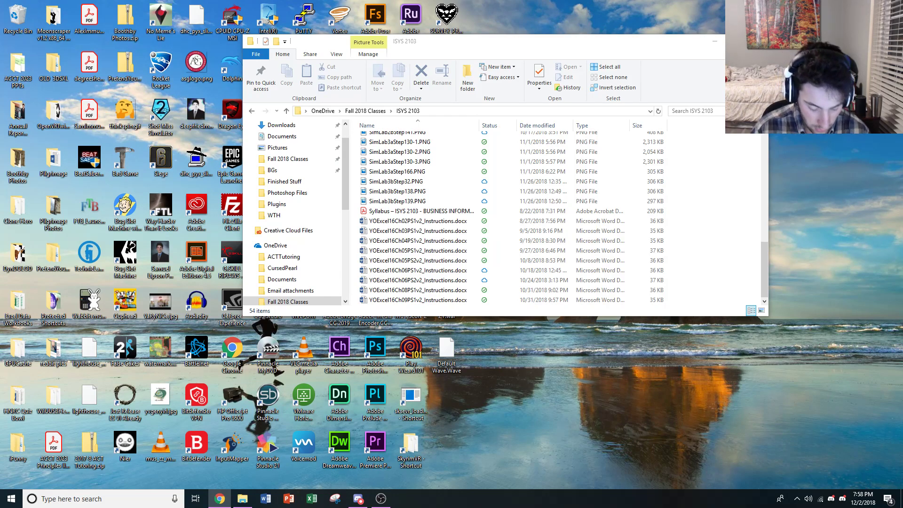
Open the e05ch09_grader_h1_start workbook from the ISYS 2103 folder and enable its external data connections.
scroll(453, 200, "up", 11)
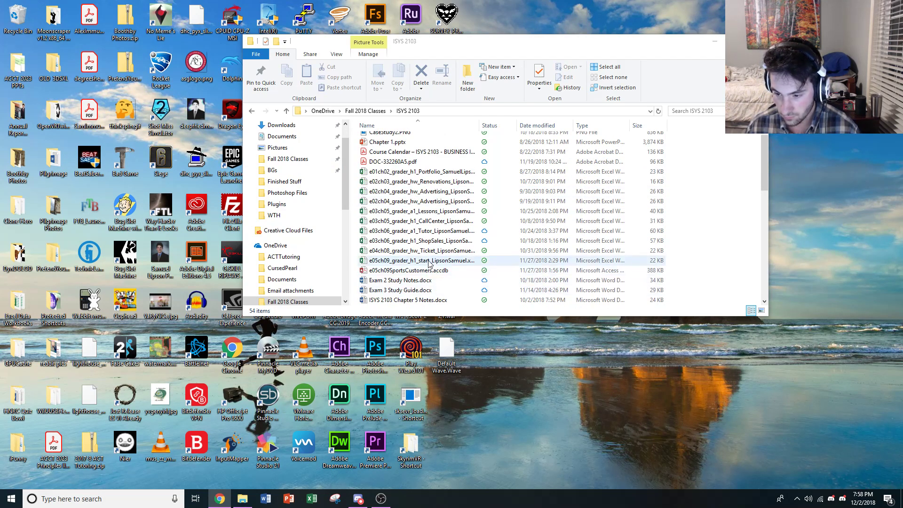
double_click(429, 262)
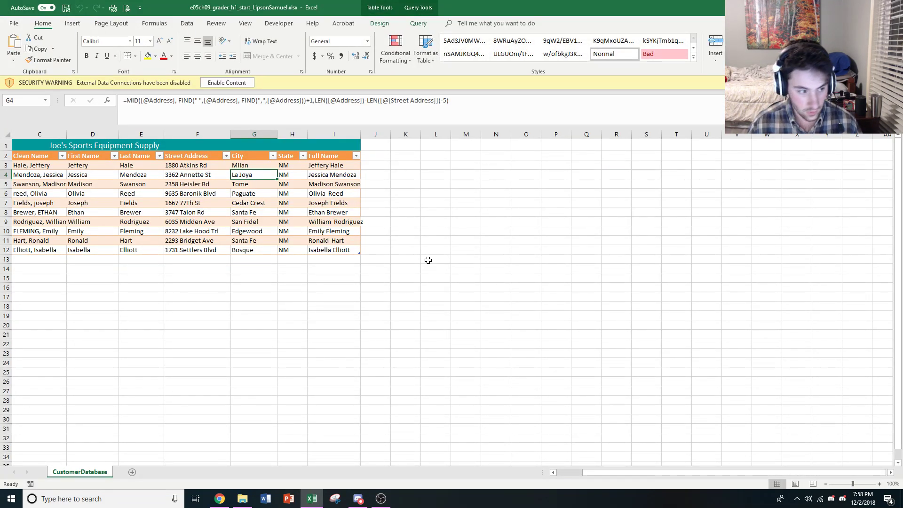
left_click(235, 85)
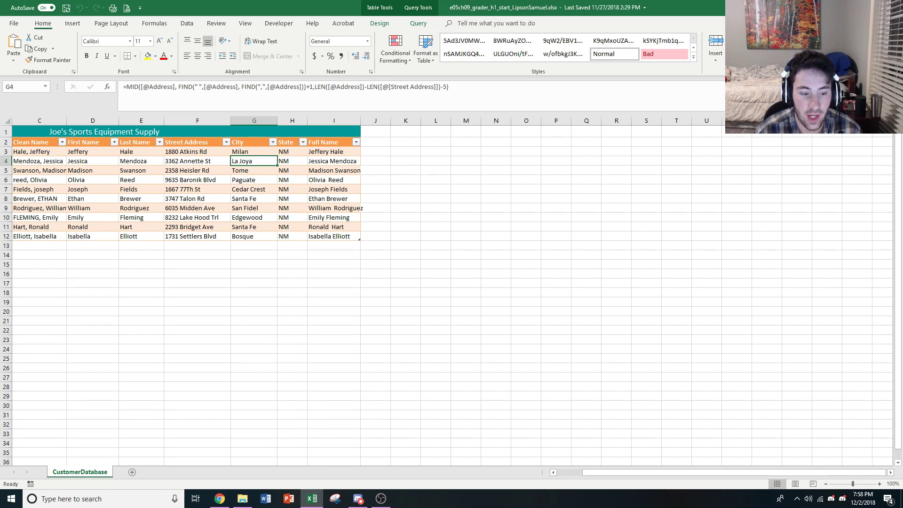
Close the e05ch09_grader_h1_start workbook.
key("alt+Tab")
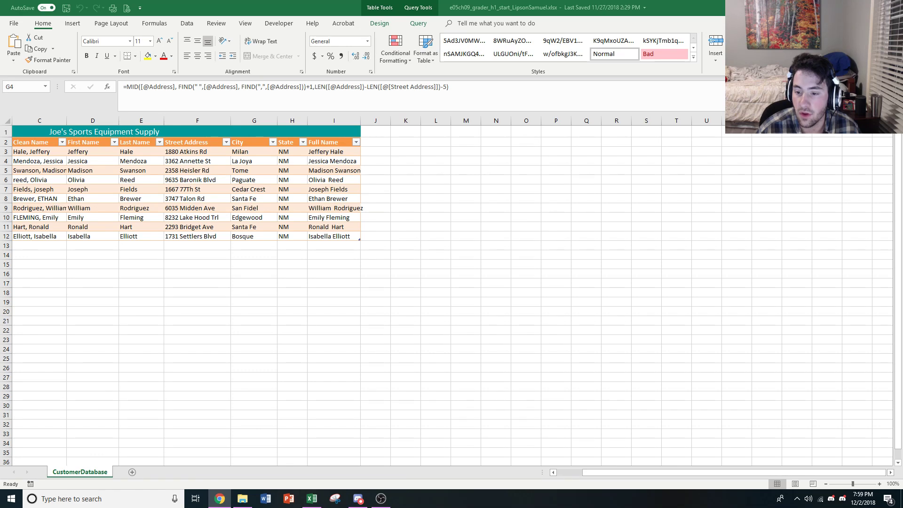
left_click(254, 217)
left_click(368, 179)
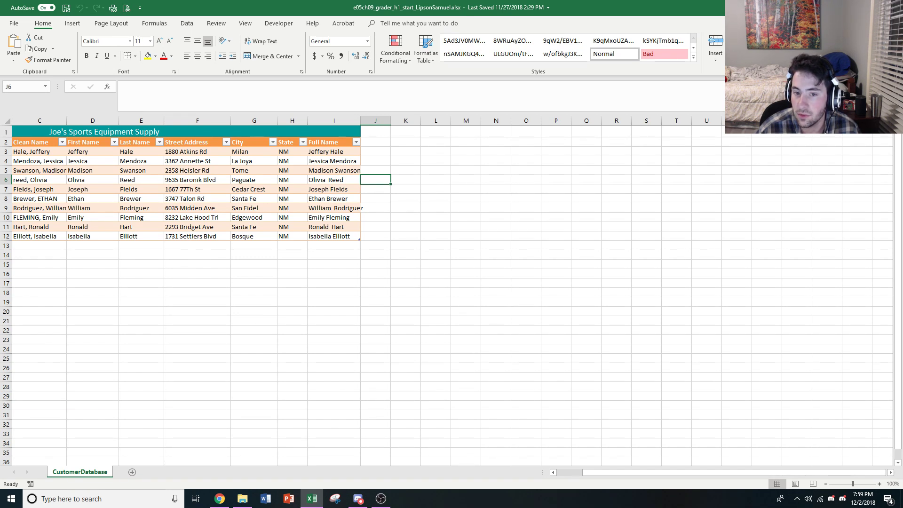
left_click(892, 7)
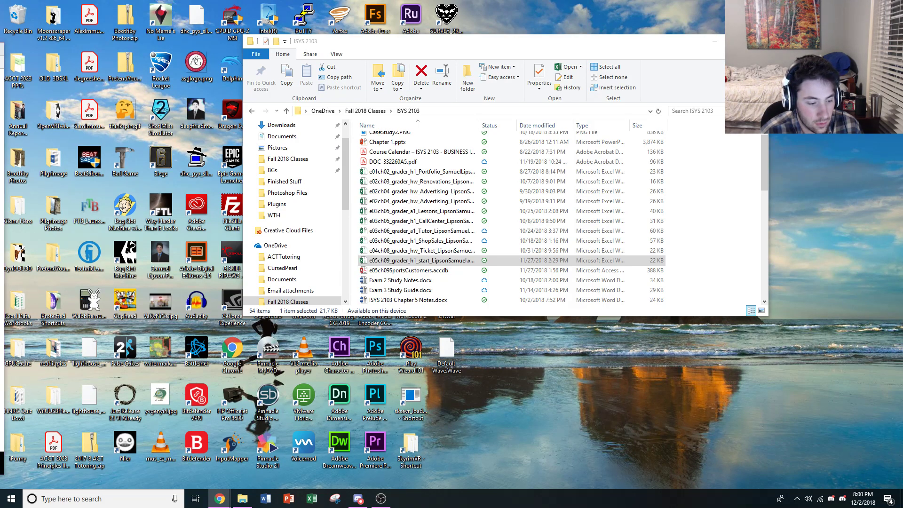
Copy the e05ch09_grader_h1_start workbook from the other folder window into ISYS 2103, replacing the existing file.
left_click_drag(526, 59, 0, 88)
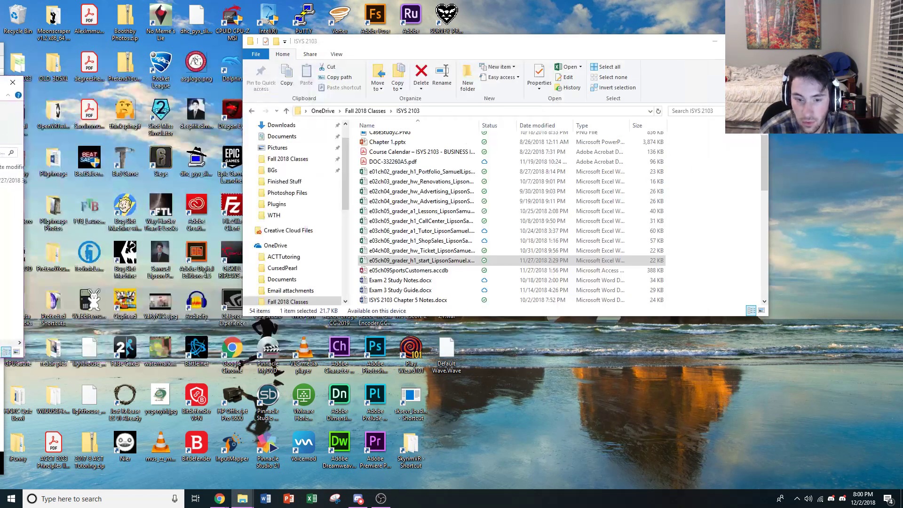
left_click_drag(11, 181, 450, 260)
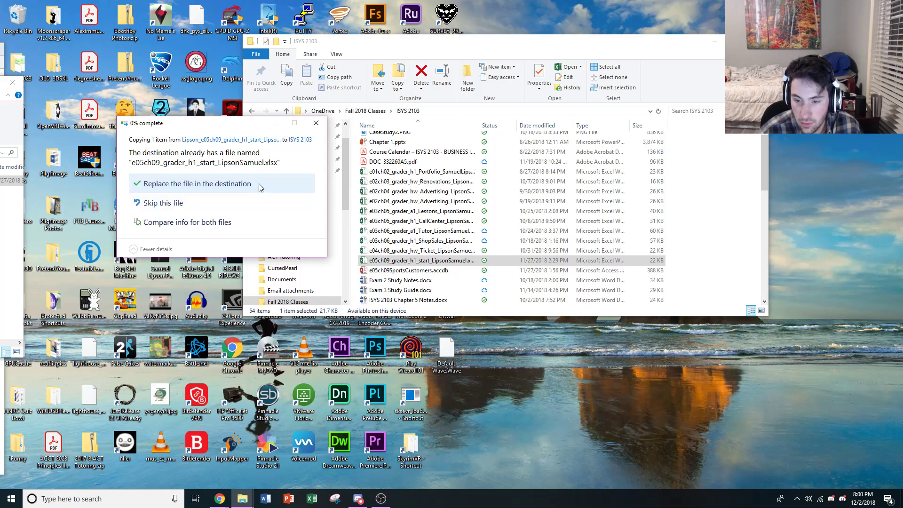
left_click(200, 182)
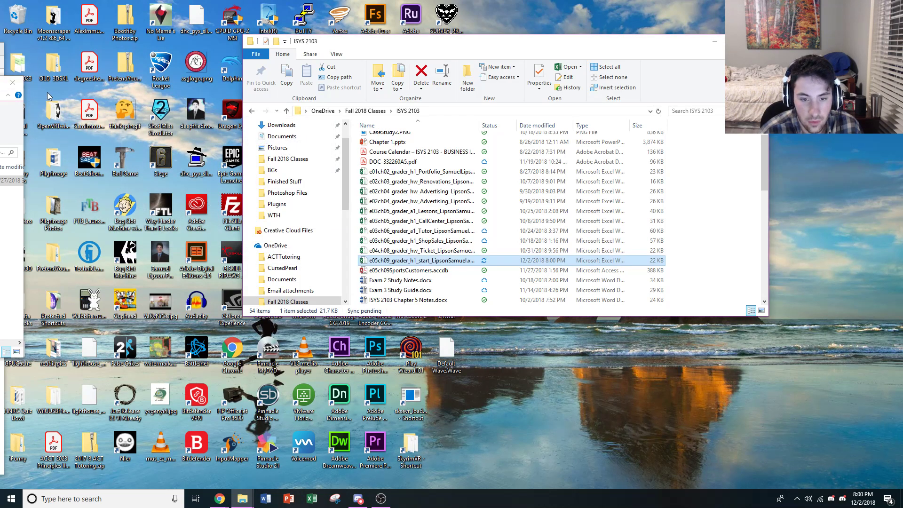
left_click(21, 86)
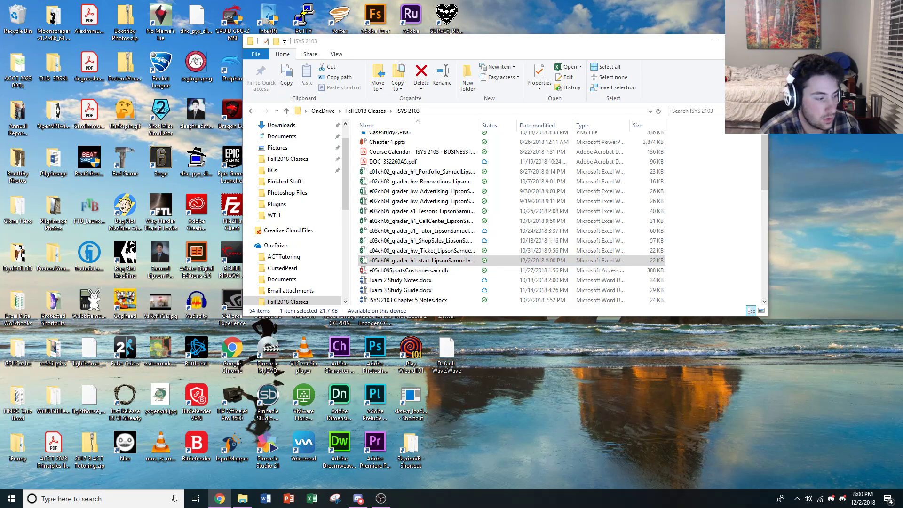
Open the replaced e05ch09_grader_h1_start workbook from ISYS 2103 and enable its content.
left_click(386, 262)
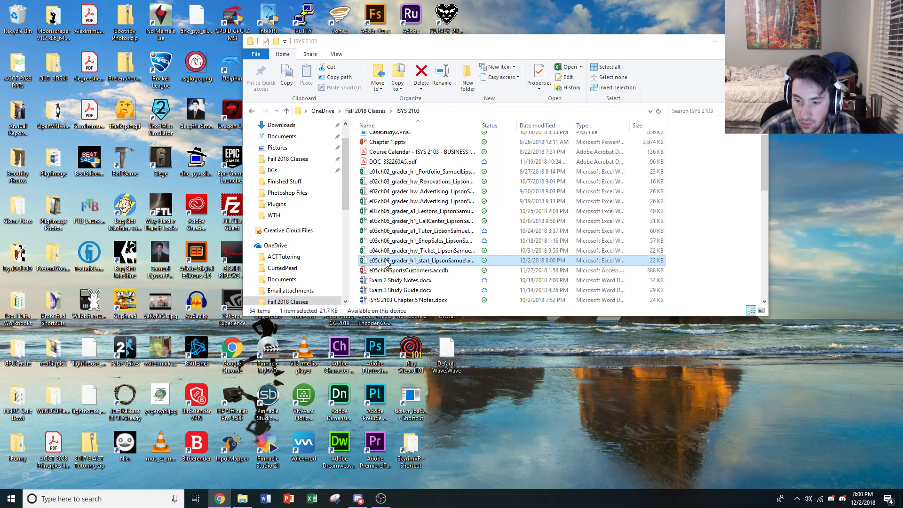
double_click(383, 261)
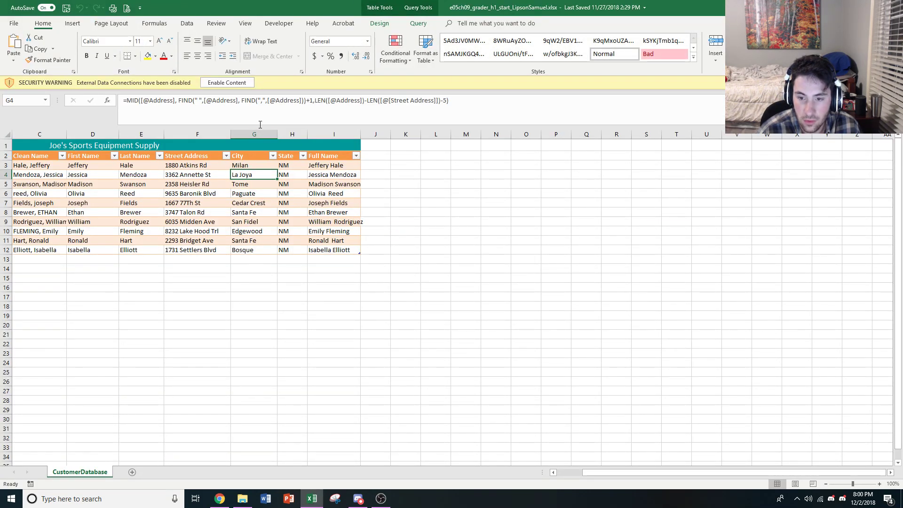
left_click(245, 84)
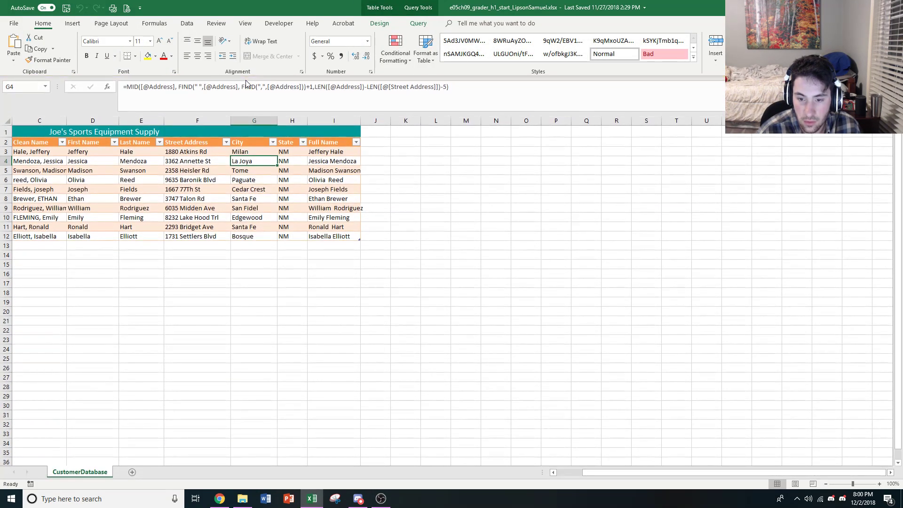
left_click(374, 142)
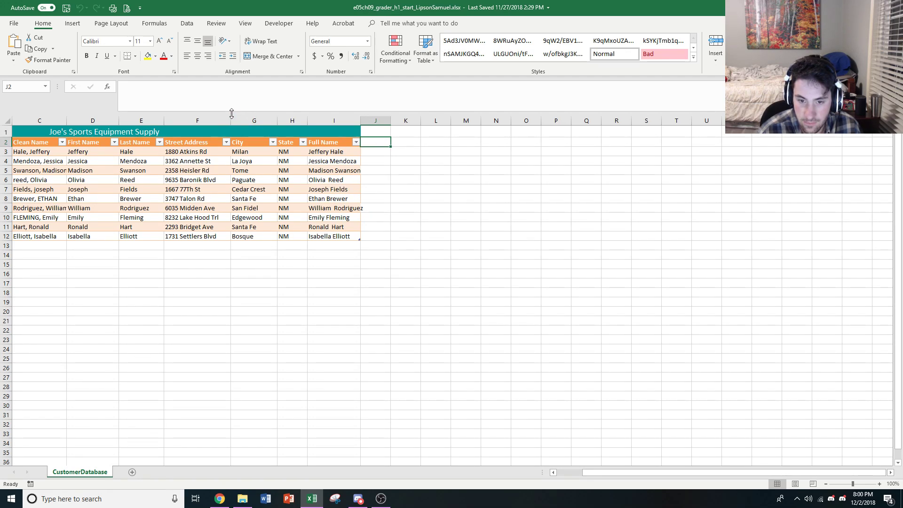
right_click(378, 143)
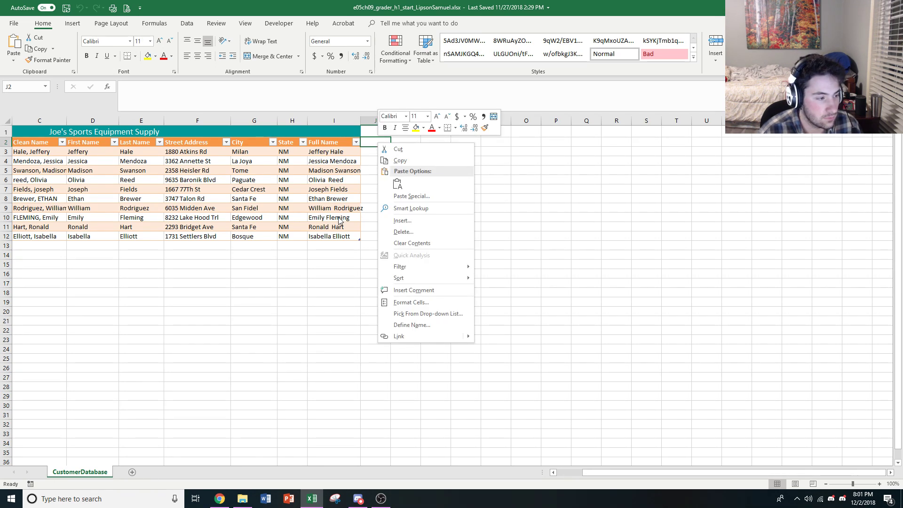
key("Escape")
Examine the Text and Num_chars arguments of the LEFT function in the Street Address formula in cell F3.
left_click_drag(652, 474, 591, 474)
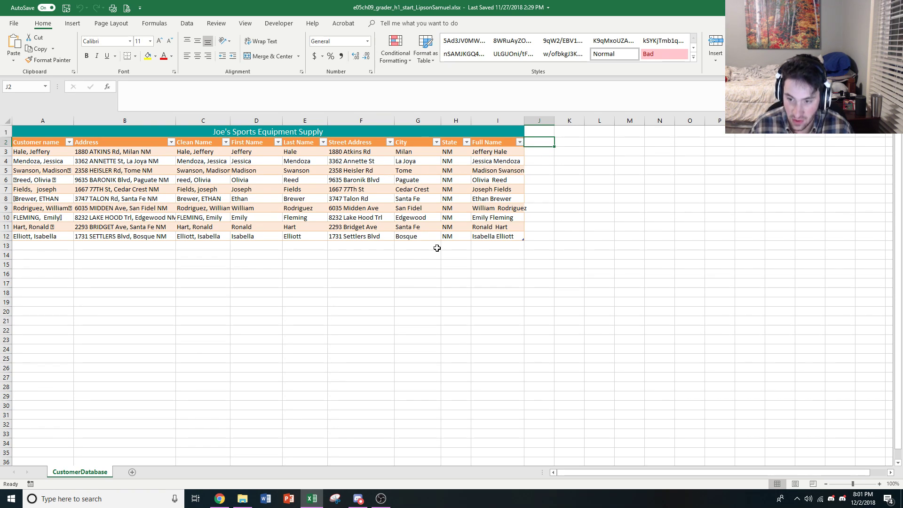
left_click(371, 152)
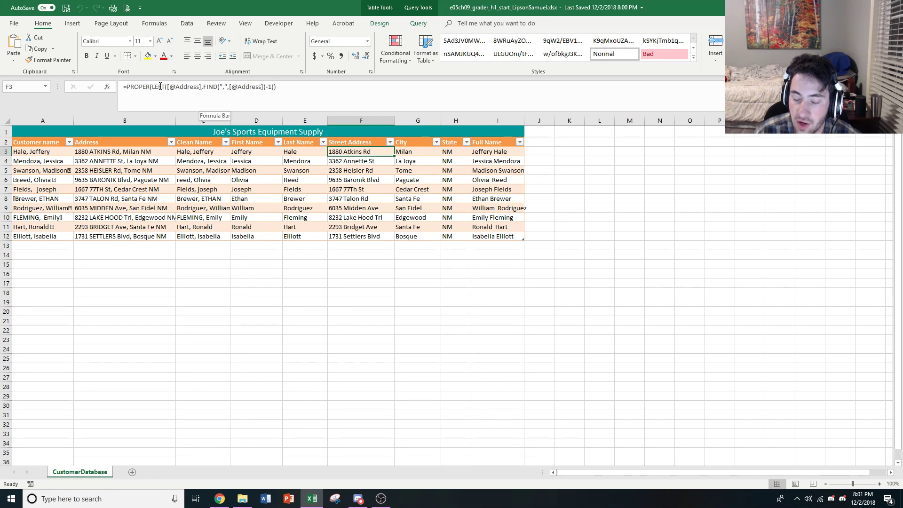
left_click(161, 87)
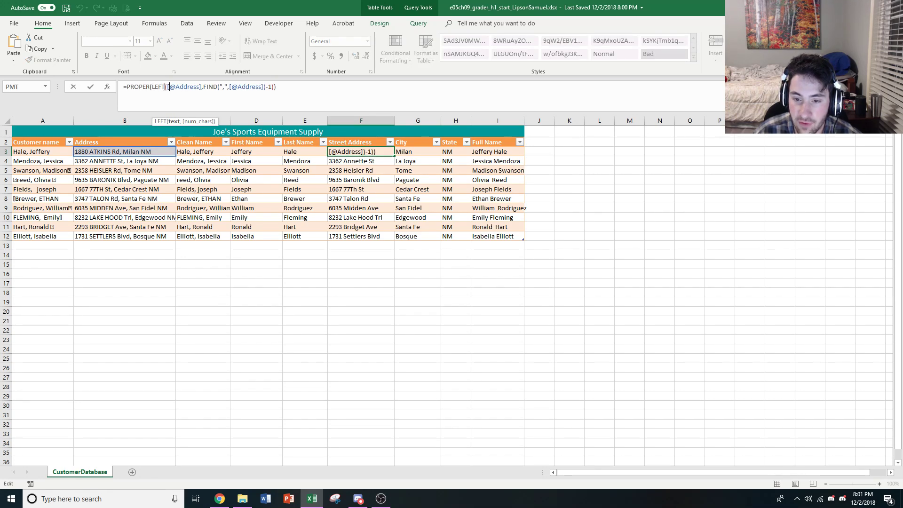
left_click(108, 88)
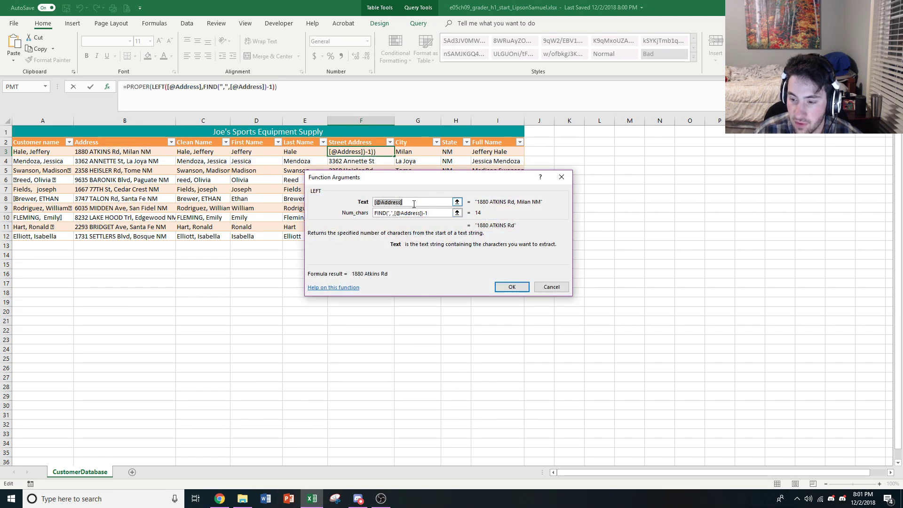
left_click(414, 203)
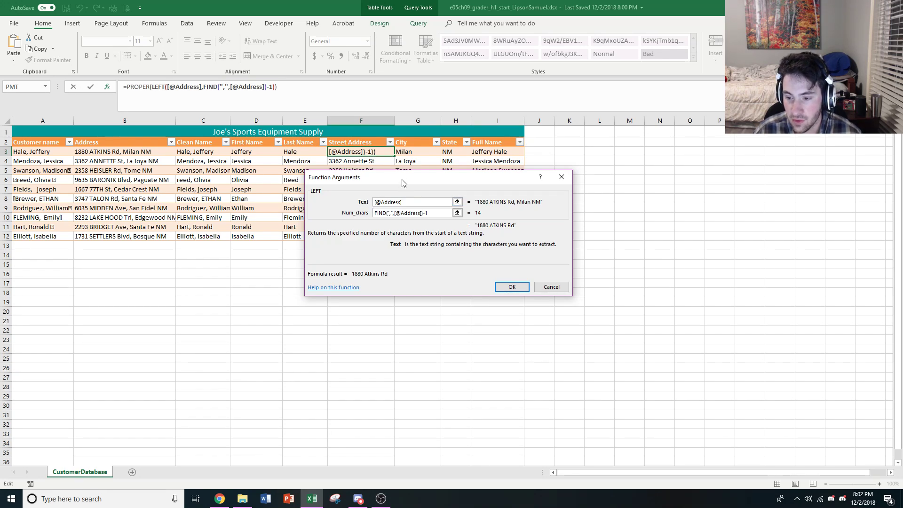
left_click_drag(402, 178, 522, 160)
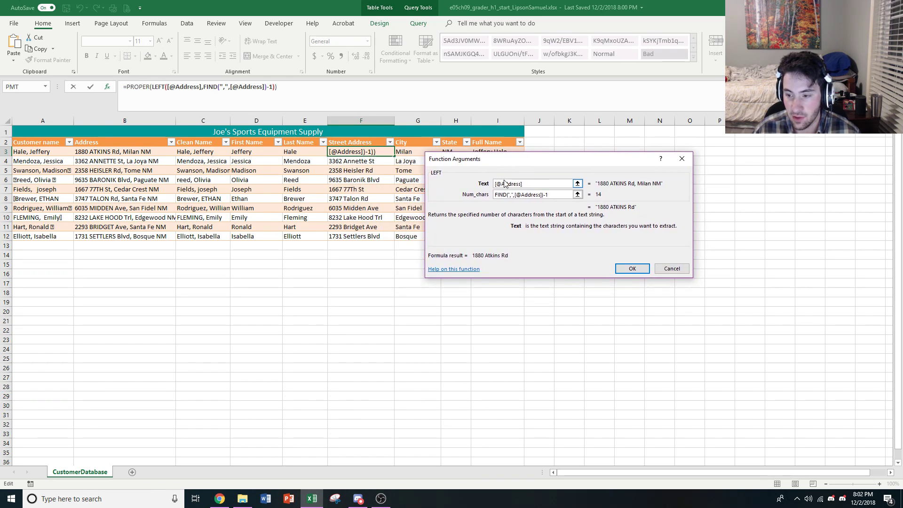
left_click(509, 194)
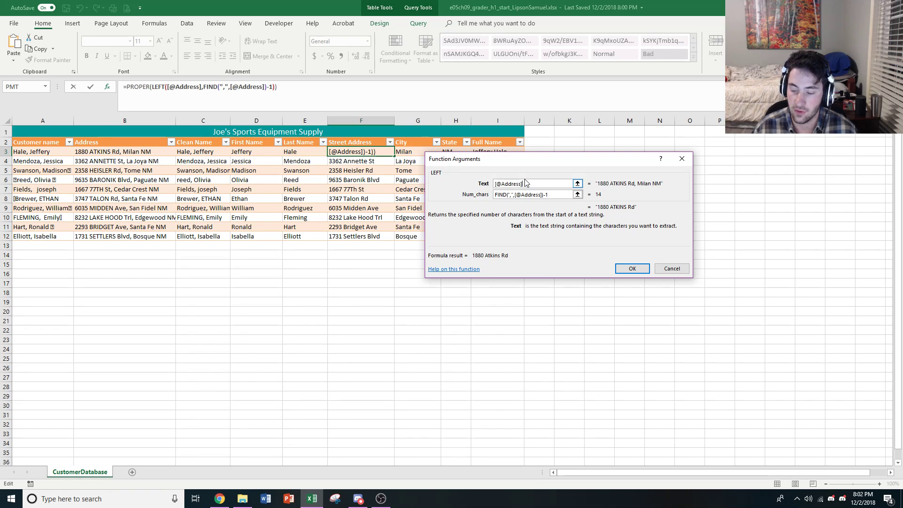
left_click_drag(524, 184, 494, 183)
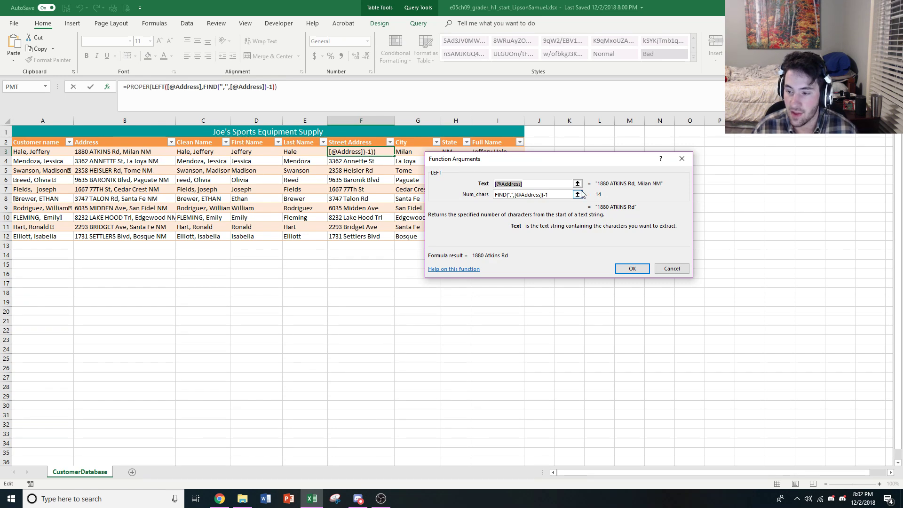
left_click(553, 195)
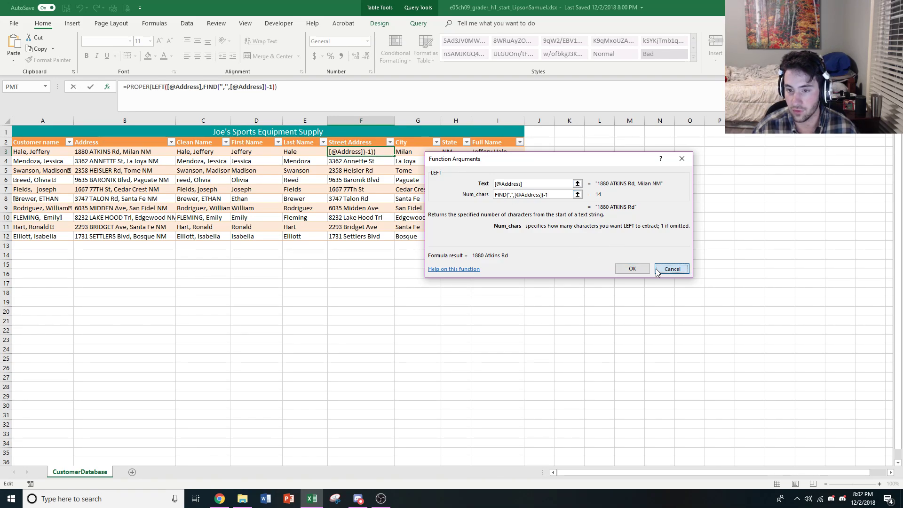
left_click(632, 268)
Examine the arguments of the nested FIND function in the Street Address formula in cell F3.
left_click(213, 87)
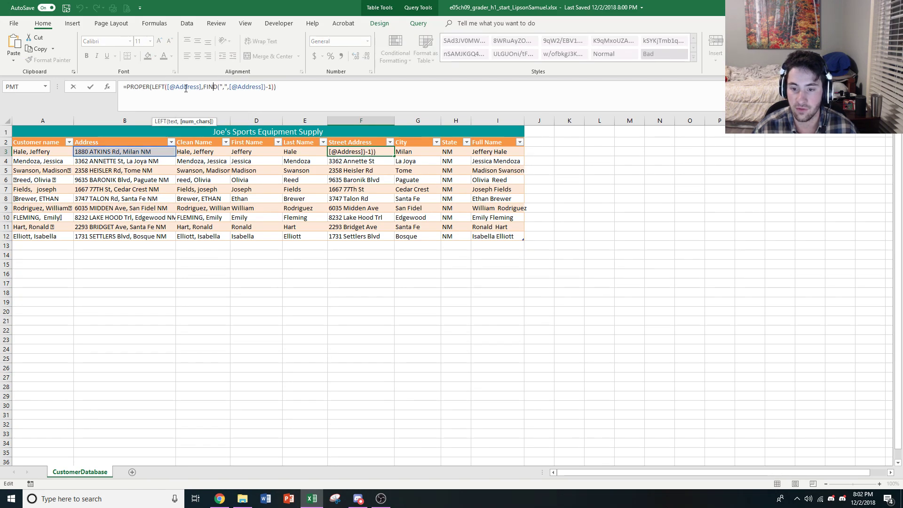
left_click(107, 87)
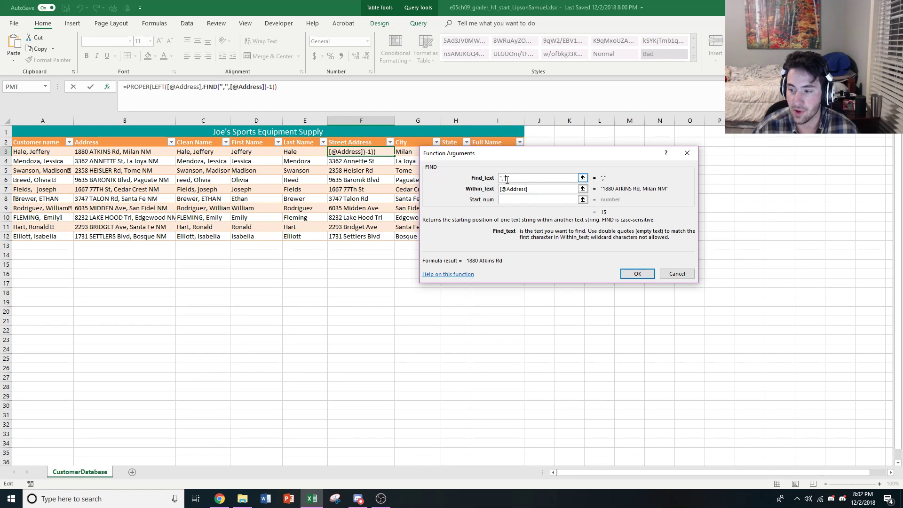
left_click(525, 189)
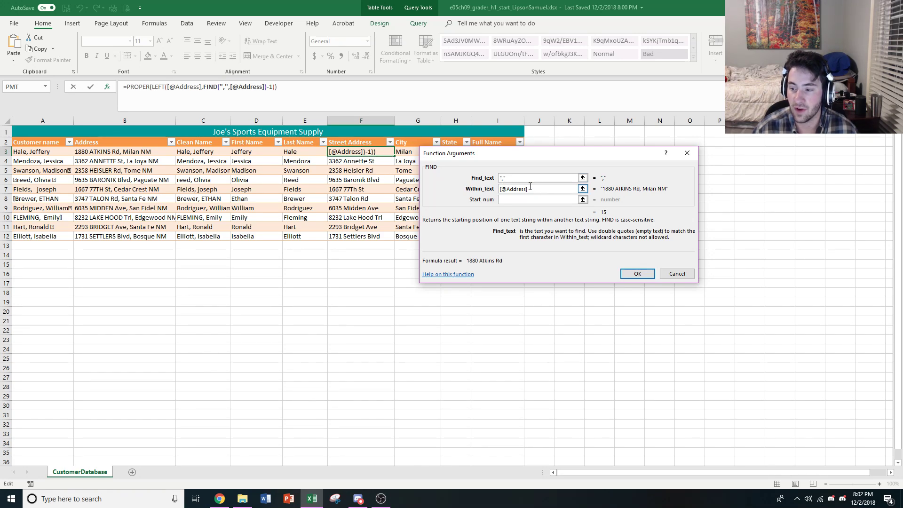
left_click(530, 187)
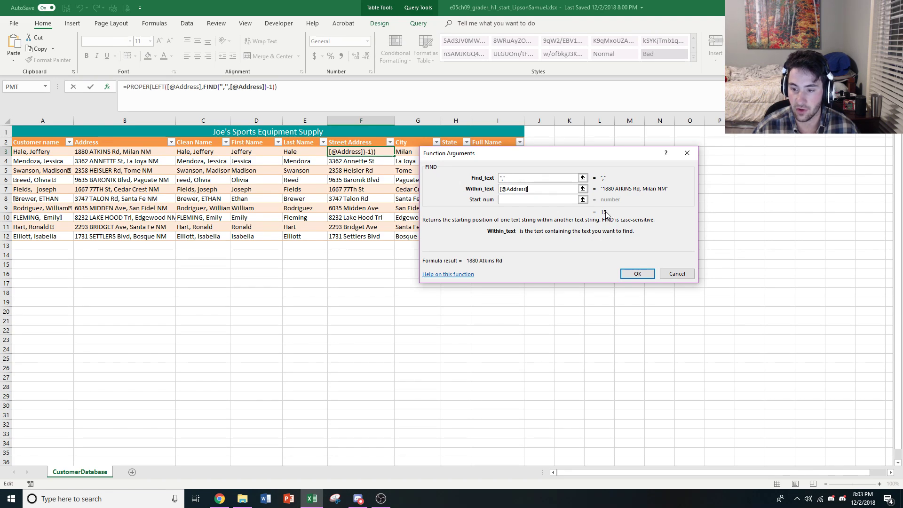
left_click(677, 273)
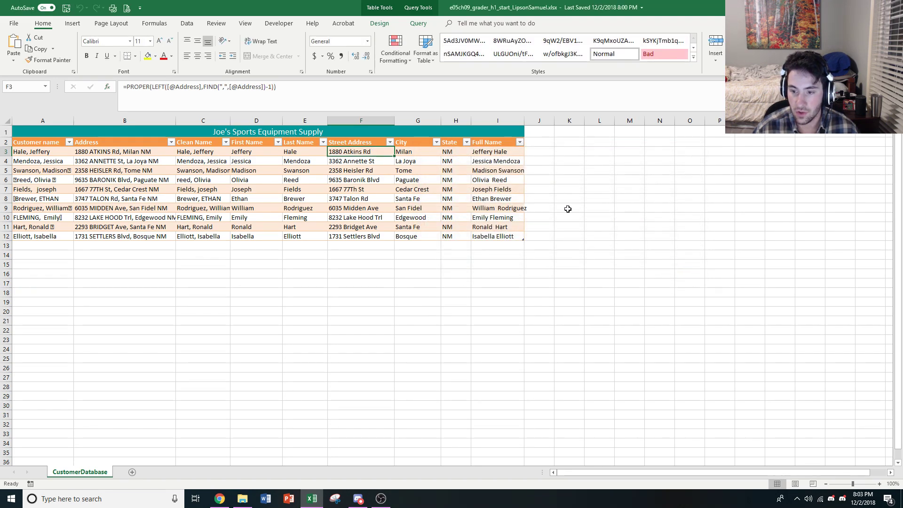
Review the LEFT function's arguments in cell F3 again, focusing on Num_chars with its FIND minus 1 expression.
left_click(187, 87)
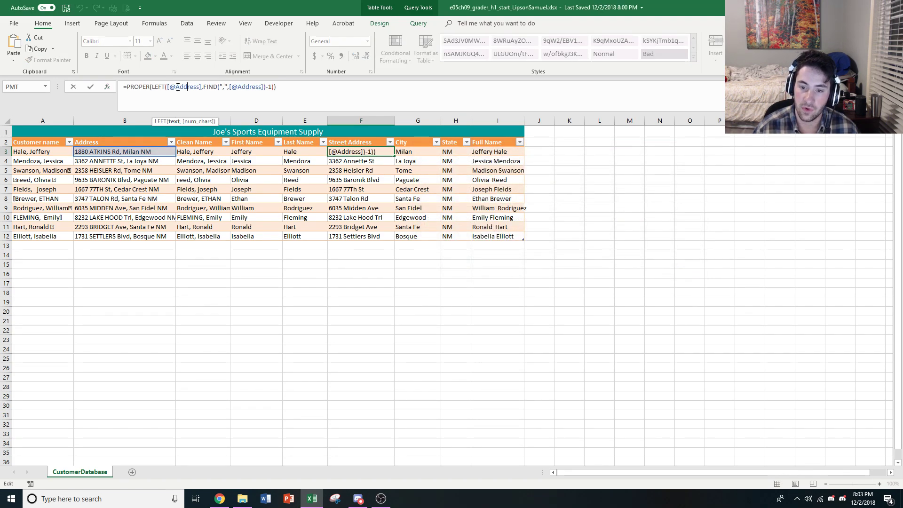
left_click(109, 87)
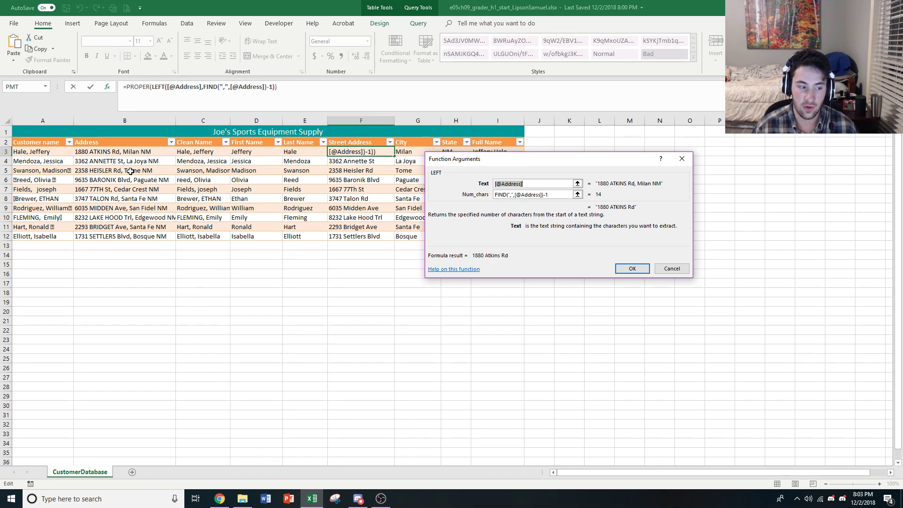
left_click(557, 196)
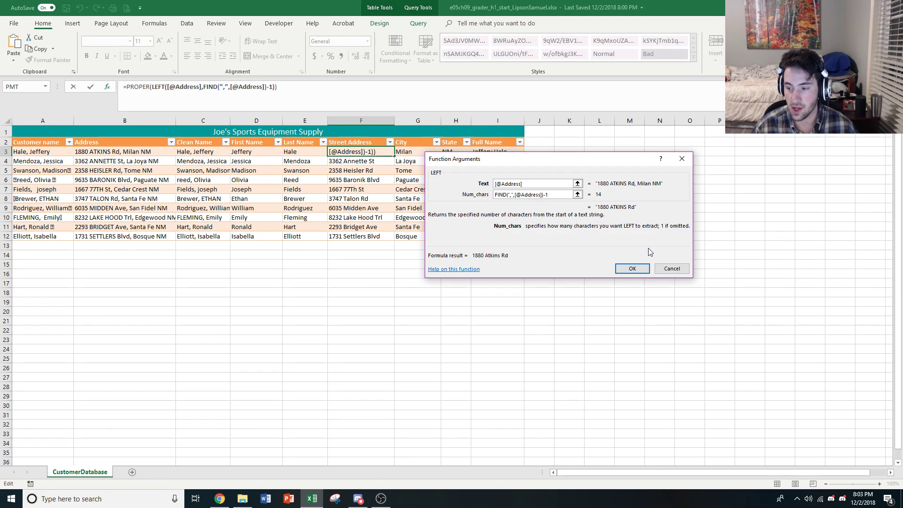
left_click(632, 268)
Examine the Text and Num_chars arguments of the LEFT function in the Street Address formula in cell F4.
left_click(363, 161)
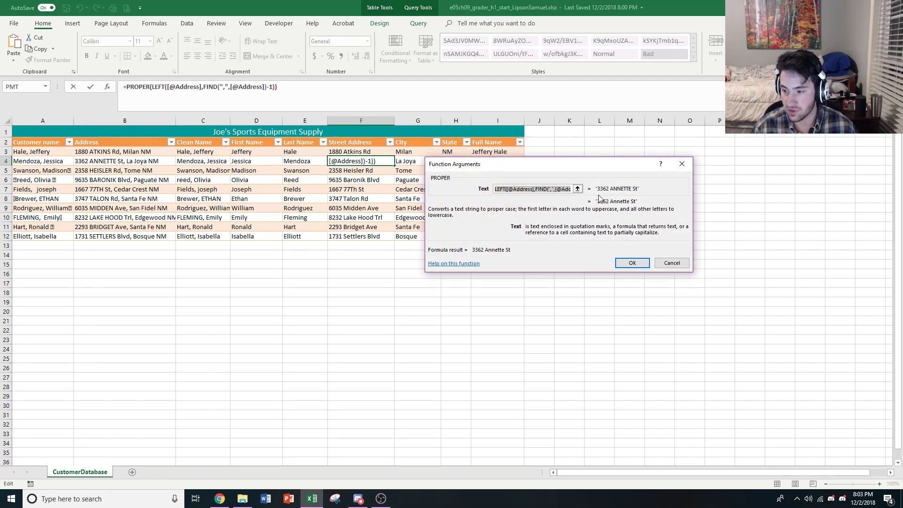
left_click(671, 264)
left_click(163, 83)
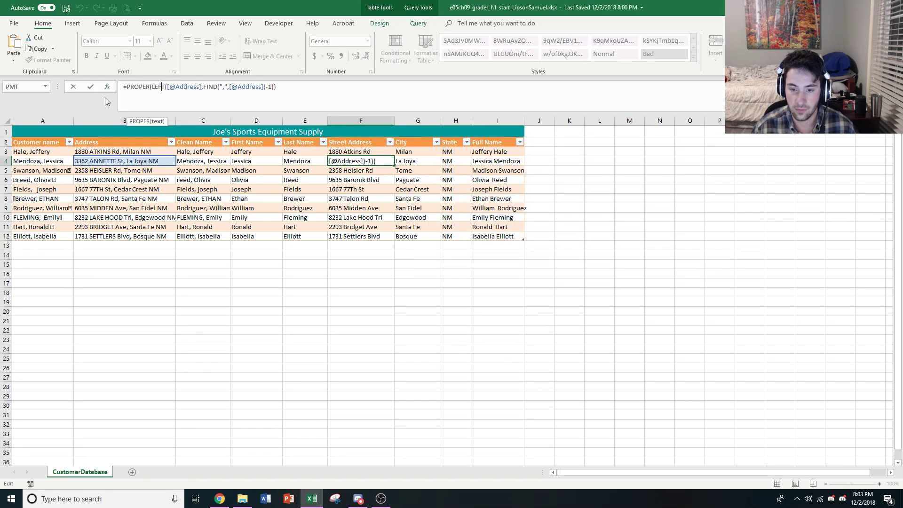
left_click(108, 86)
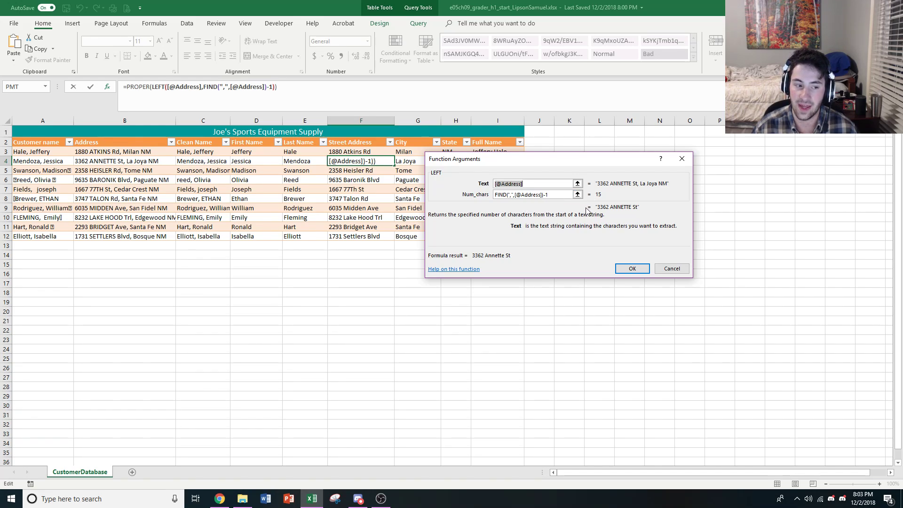
left_click(673, 269)
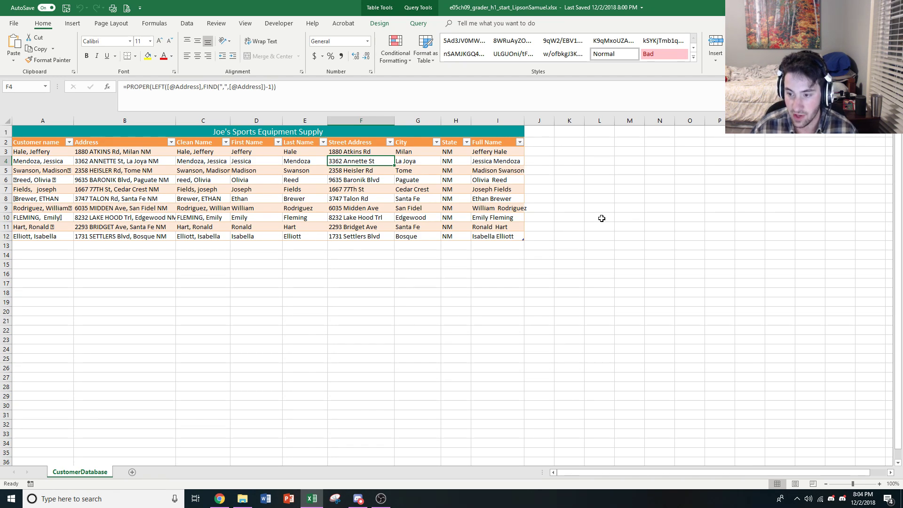
Examine the text and start_num arguments of the MID function in the City formula in cell G3.
left_click(411, 154)
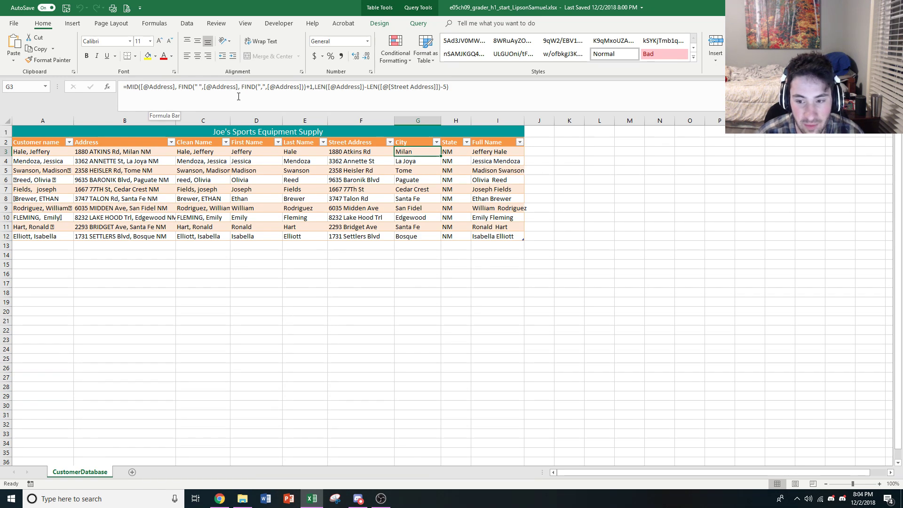
left_click(153, 90)
left_click(139, 87)
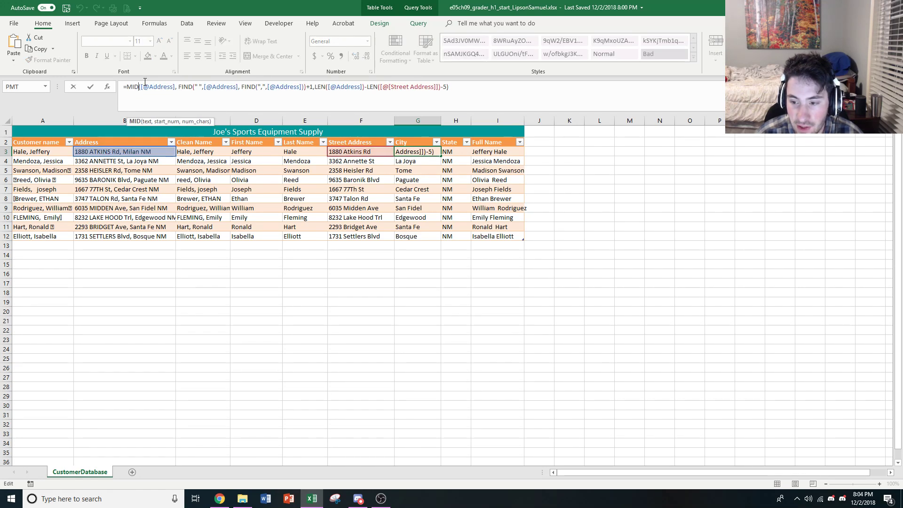
key("Right")
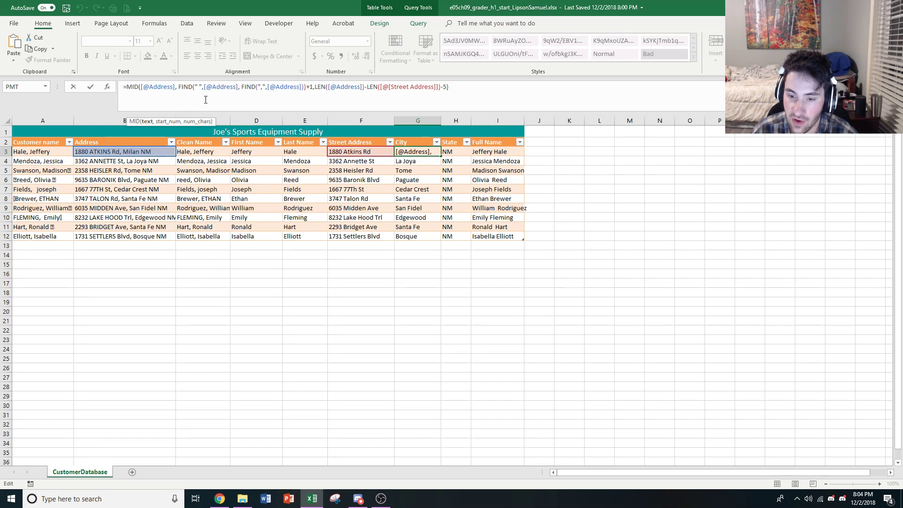
key("Right")
key("Right")
key("Right")
key("Right")
key("Right")
key("Right")
key("Right")
key("Right")
key("Right")
key("Right")
key("Right")
key("Right")
key("Right")
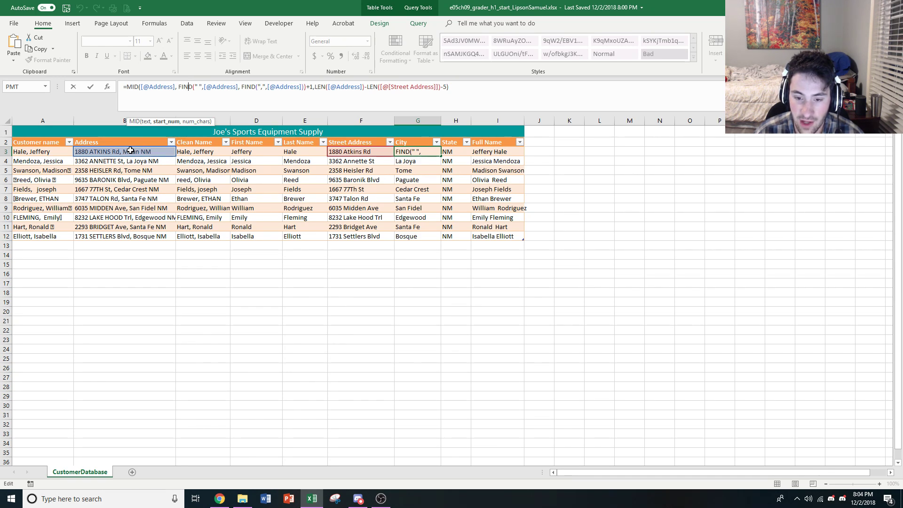
Examine the Find_text, Within_text and Start_num arguments of the outer FIND function in cell G3's City formula.
left_click(198, 86)
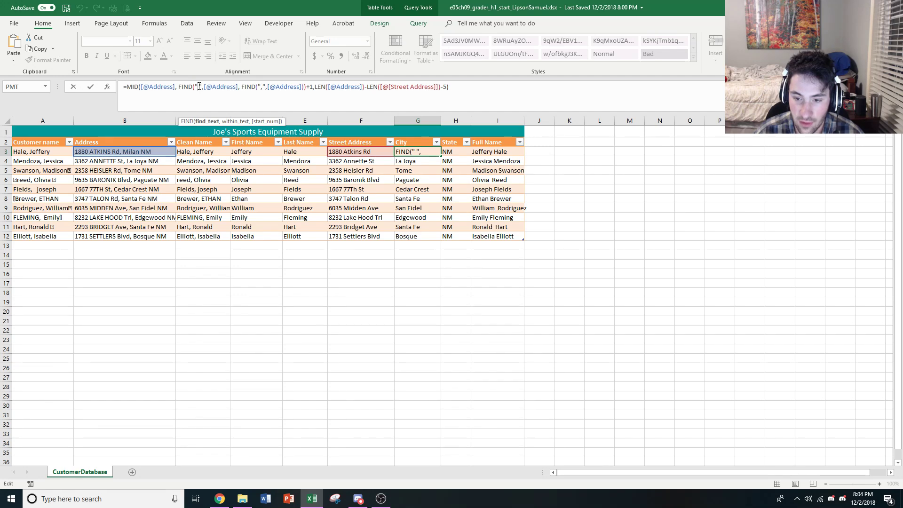
left_click(190, 87)
left_click(195, 87)
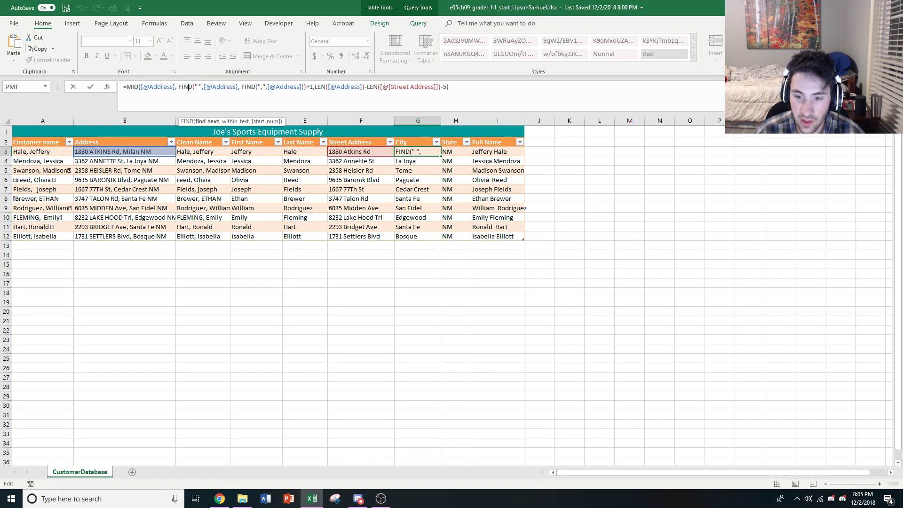
left_click(106, 88)
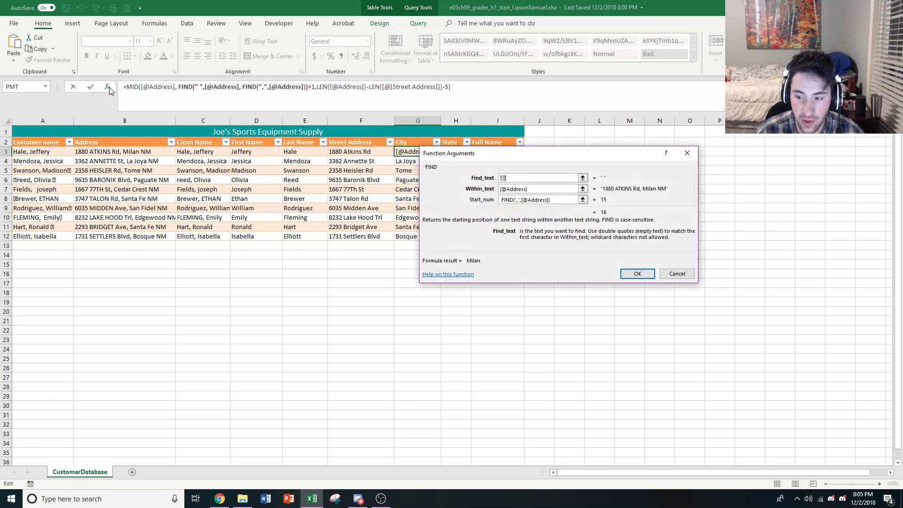
left_click(514, 178)
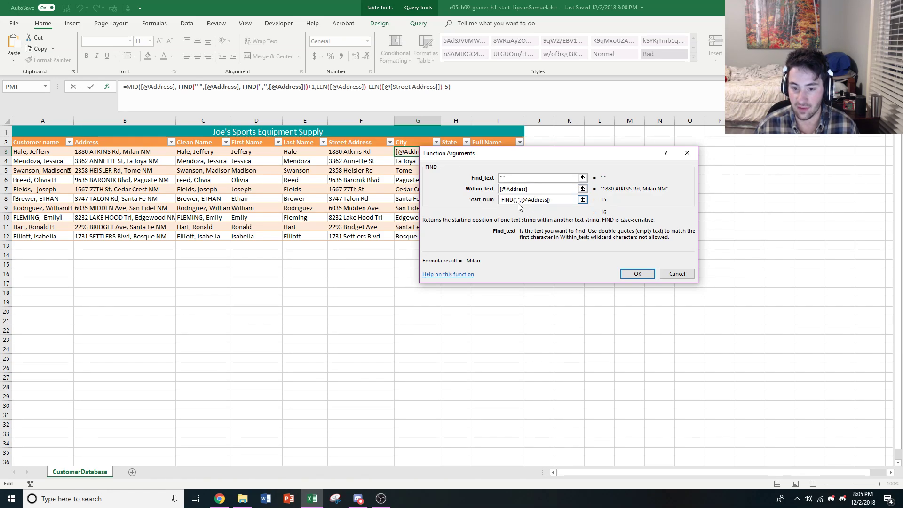
left_click(665, 273)
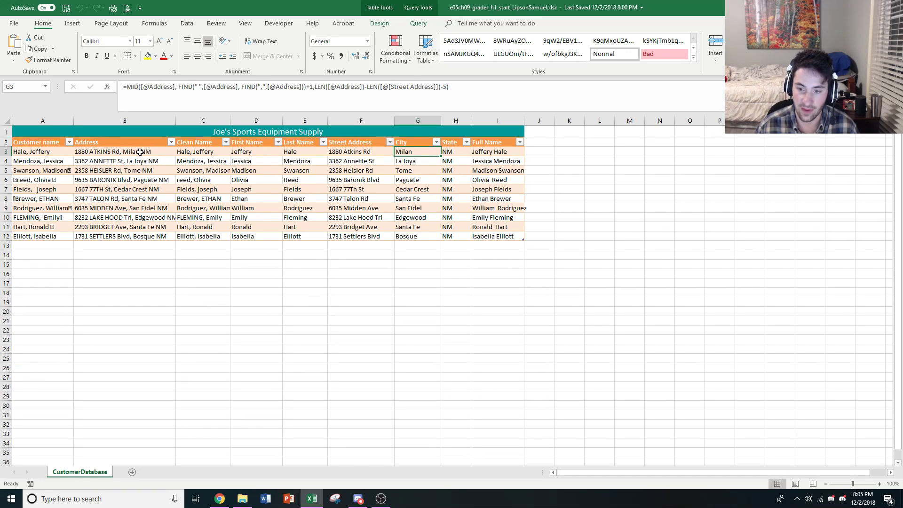
Examine the +1 offset and the num_chars expression with its two LEN functions and minus 5 in cell G3's MID formula.
left_click(306, 87)
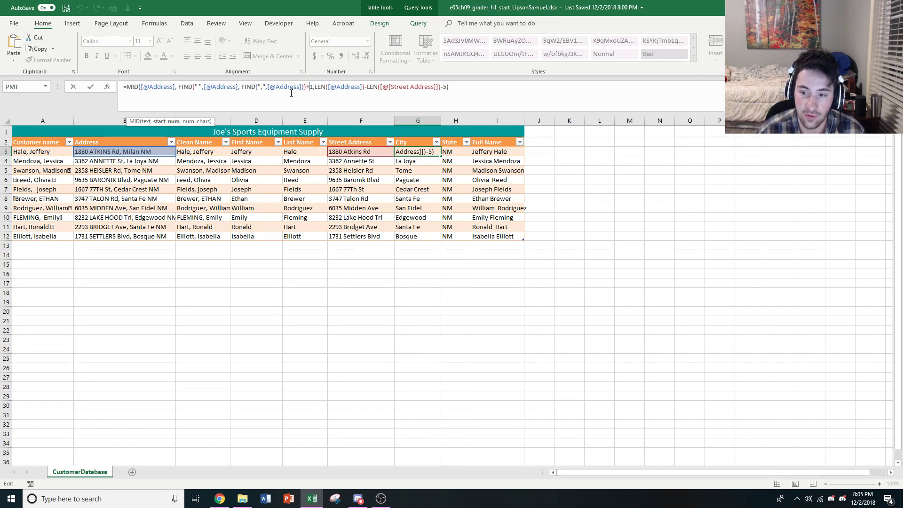
left_click(323, 85)
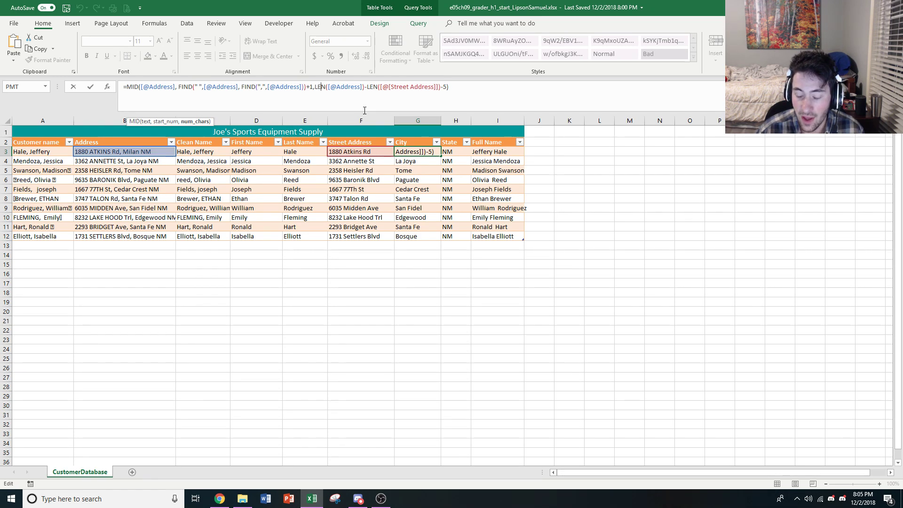
left_click(340, 88)
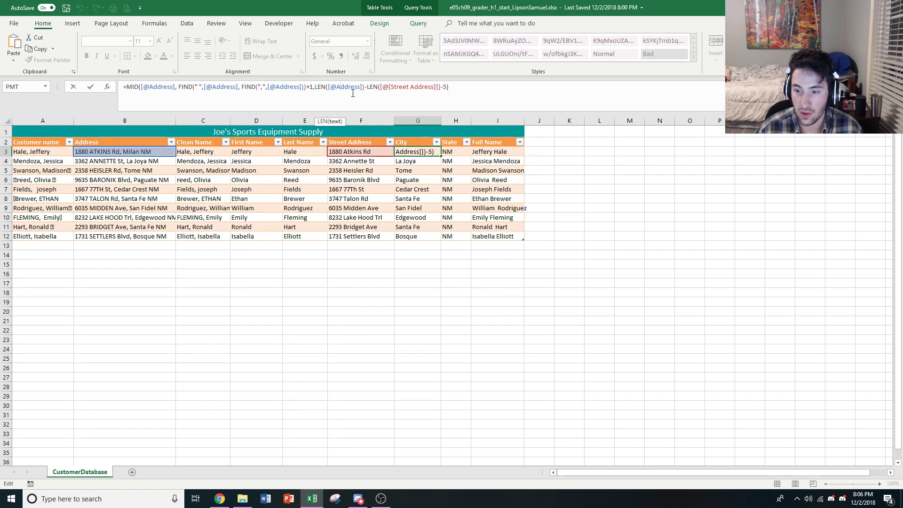
left_click(321, 87)
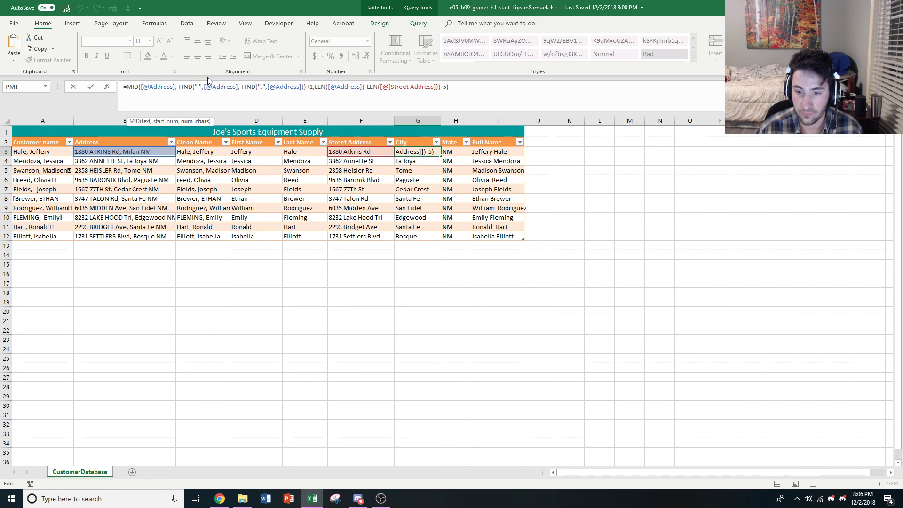
left_click(351, 87)
left_click(372, 86)
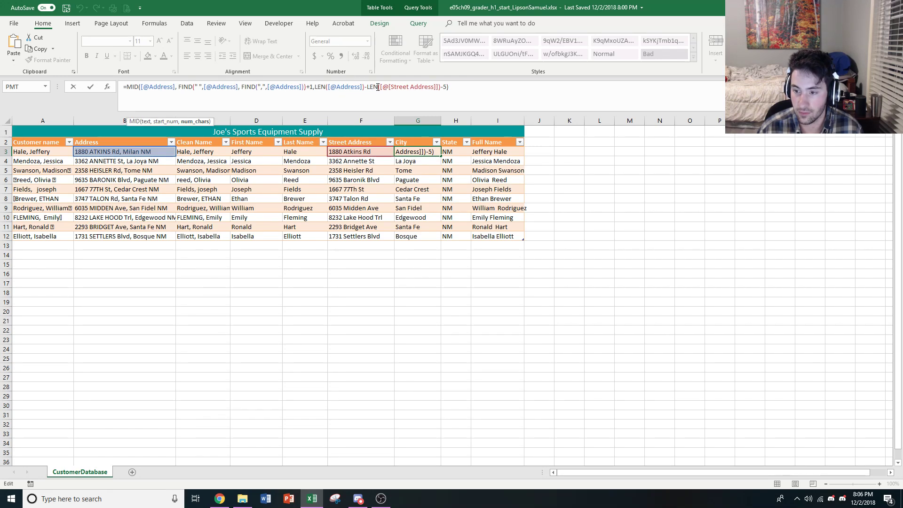
left_click(441, 86)
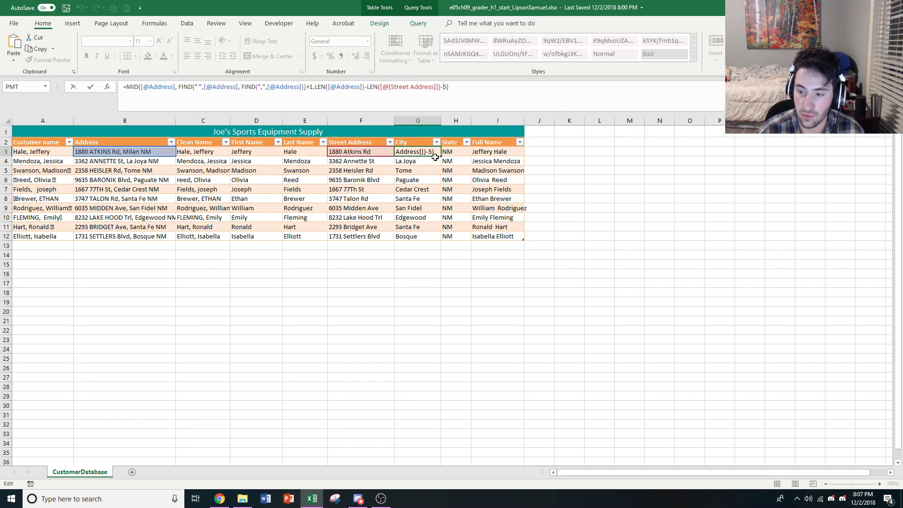
key("Return")
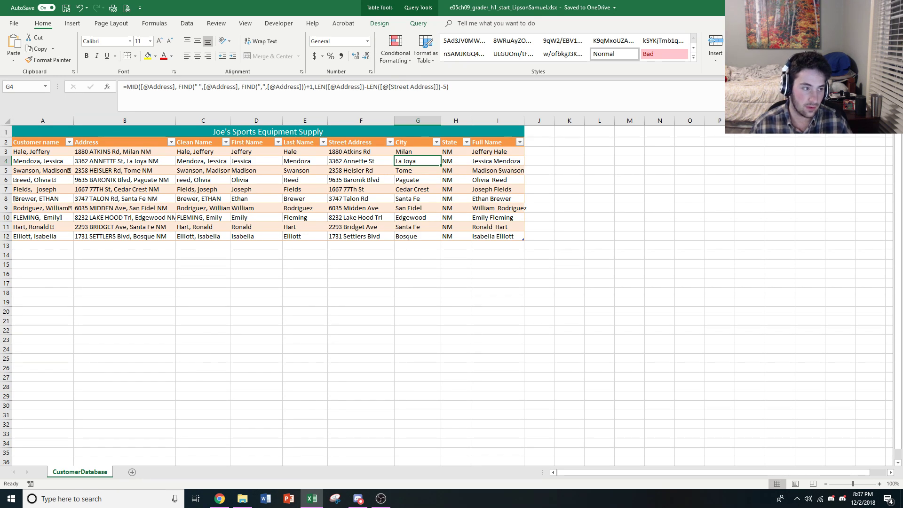
Close the customer database workbook and open the e02ch03_grader_hw_Renovations workbook from the ISYS 2103 folder.
key("alt+Tab")
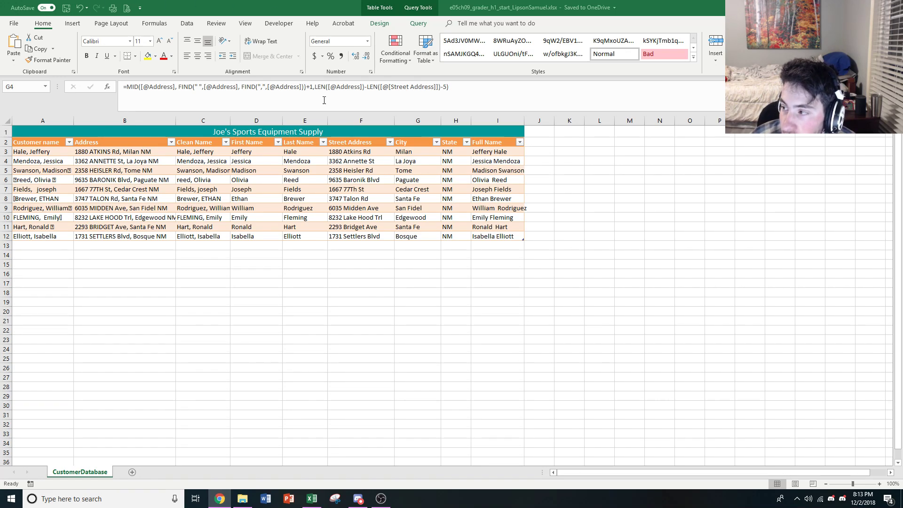
left_click(891, 8)
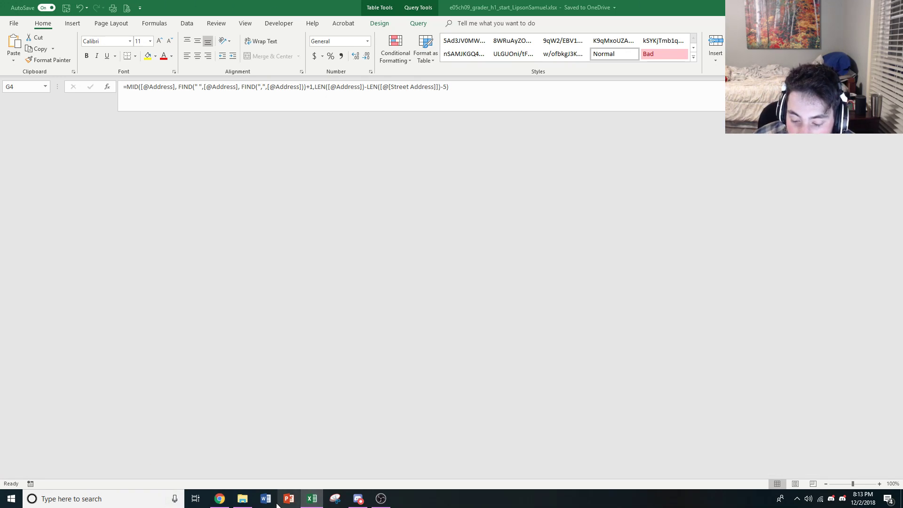
left_click(235, 500)
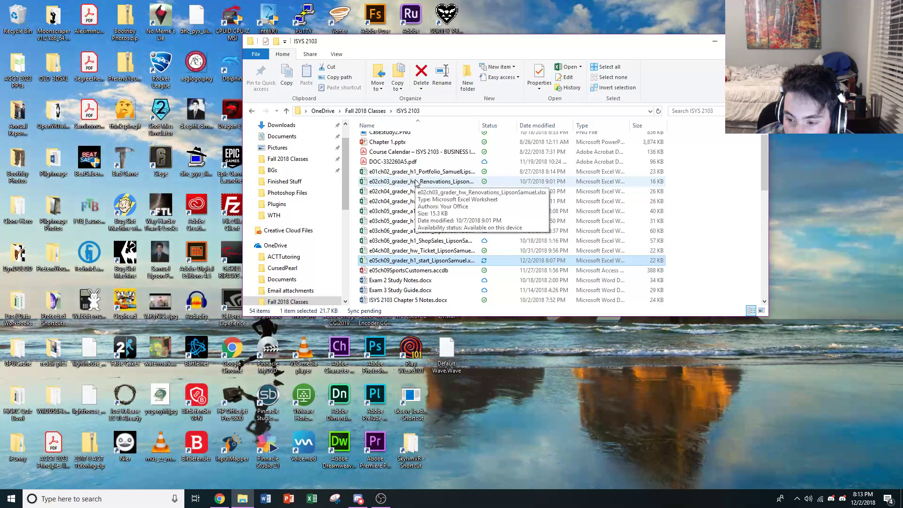
double_click(415, 183)
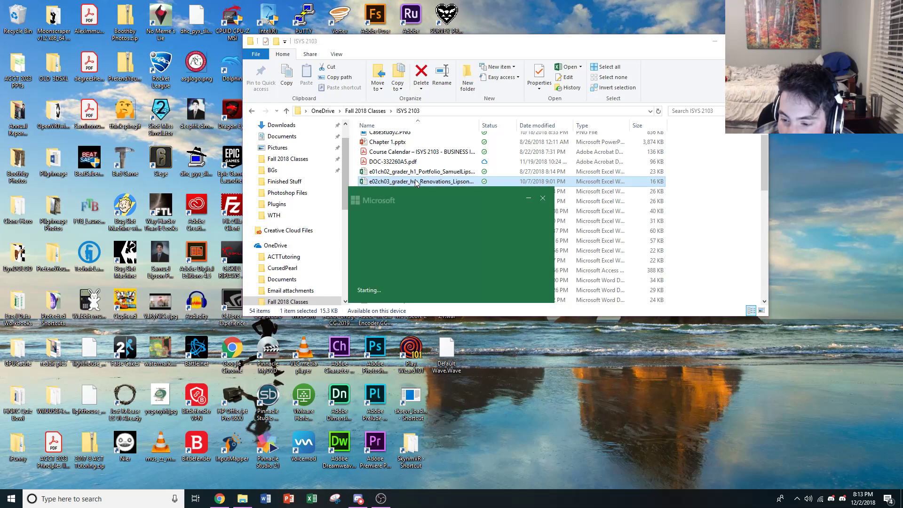
scroll(429, 166, "down", 1)
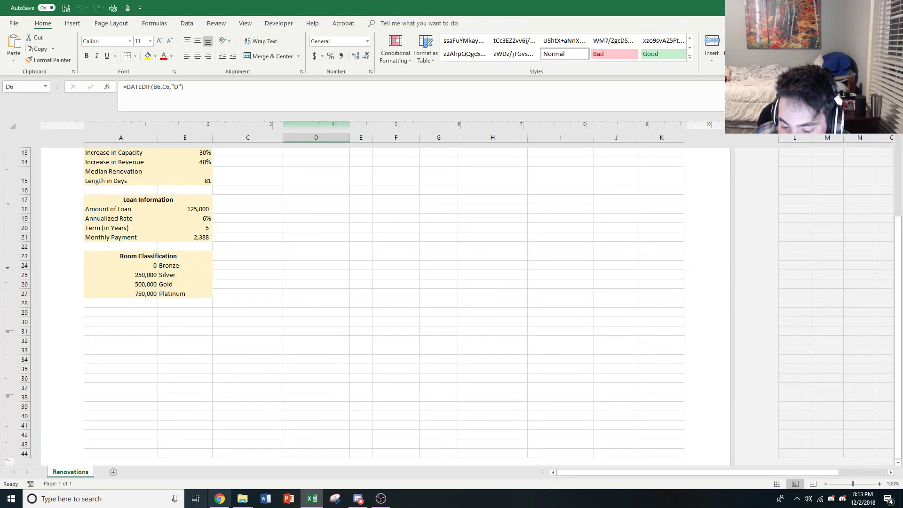
Open YOExcel16Ch03PS1v2_Instructions.docx from the ISYS 2103 folder in Word and review its list of project tasks.
left_click(243, 498)
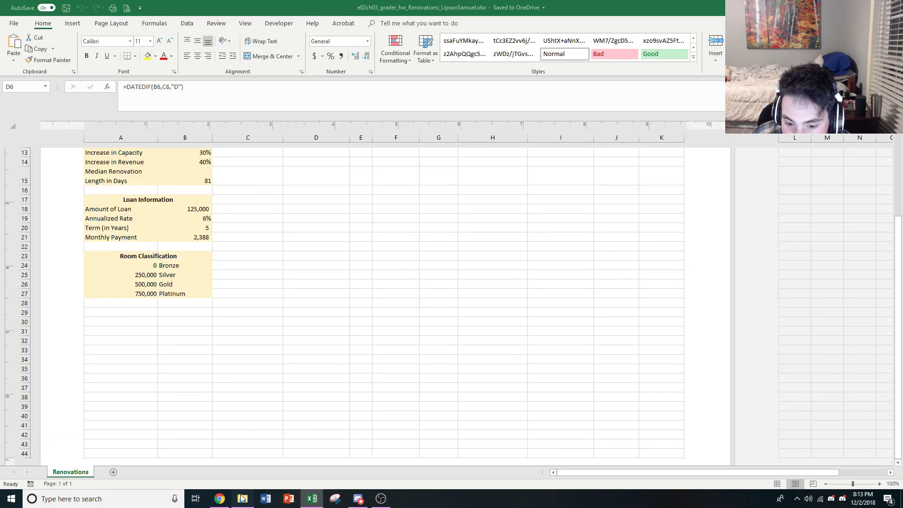
scroll(522, 174, "down", 1)
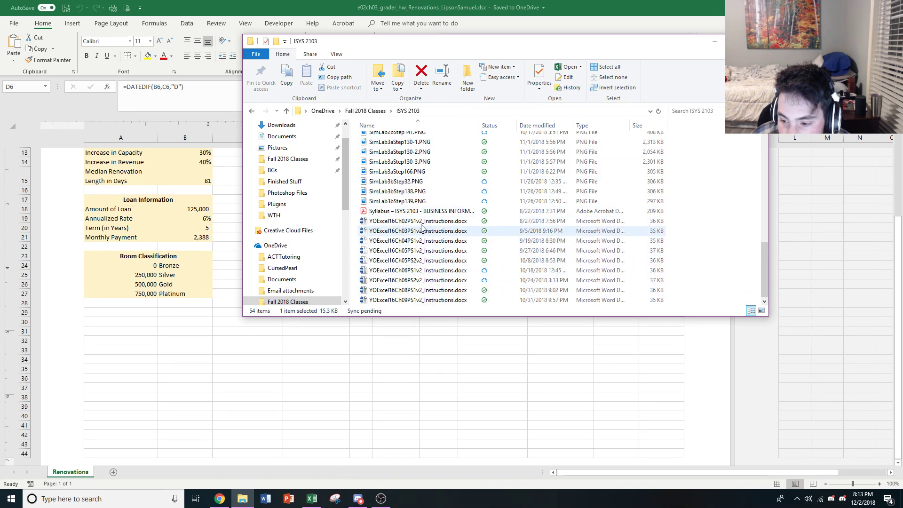
double_click(420, 231)
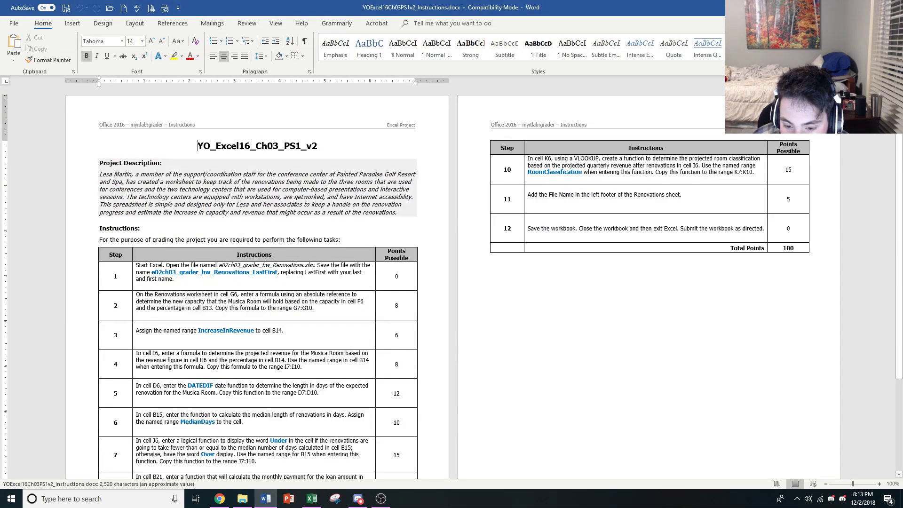
scroll(140, 419, "down", 3)
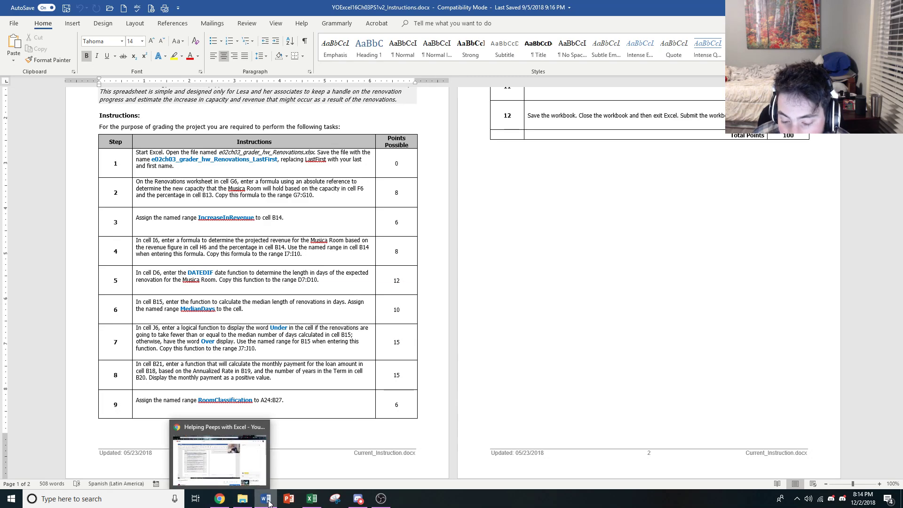
Switch to the Renovations workbook in Excel and examine the Rate, Nper and Pv arguments of the PMT function in cell B21.
left_click(315, 502)
scroll(288, 451, "up", 3)
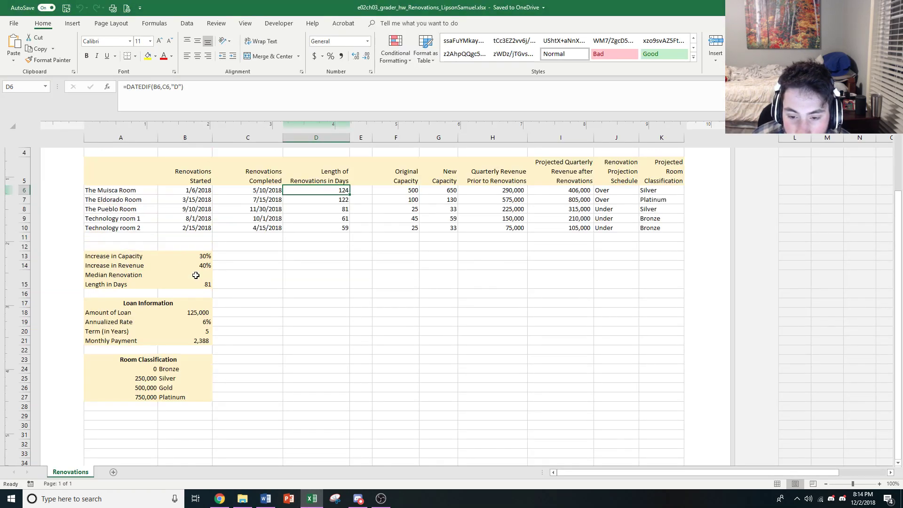
left_click(191, 339)
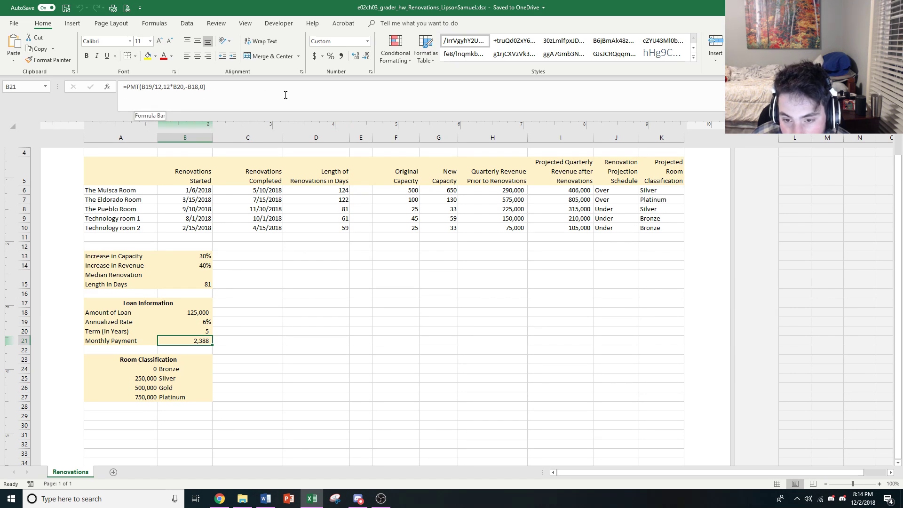
left_click(107, 87)
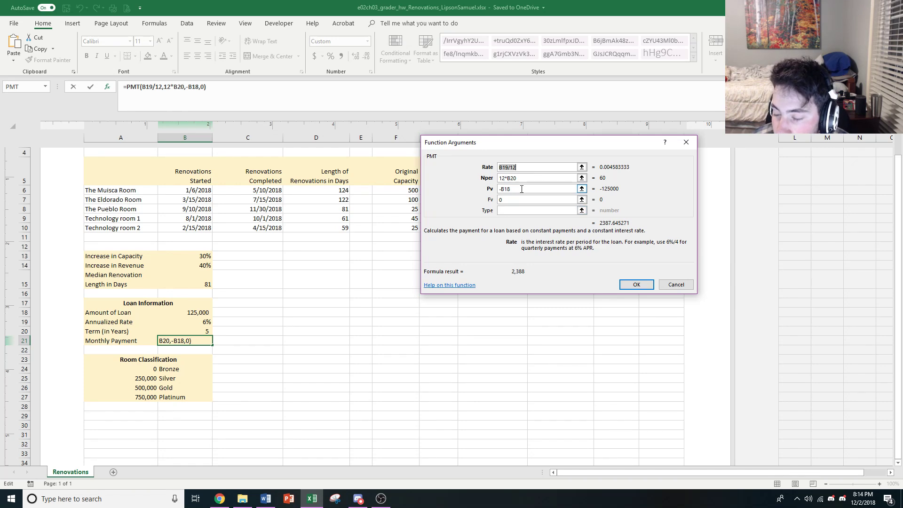
left_click(542, 167)
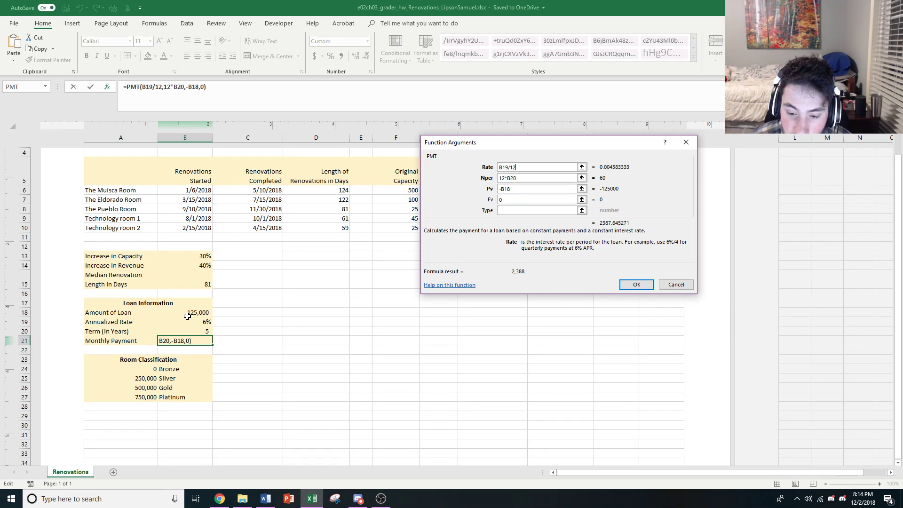
left_click(534, 177)
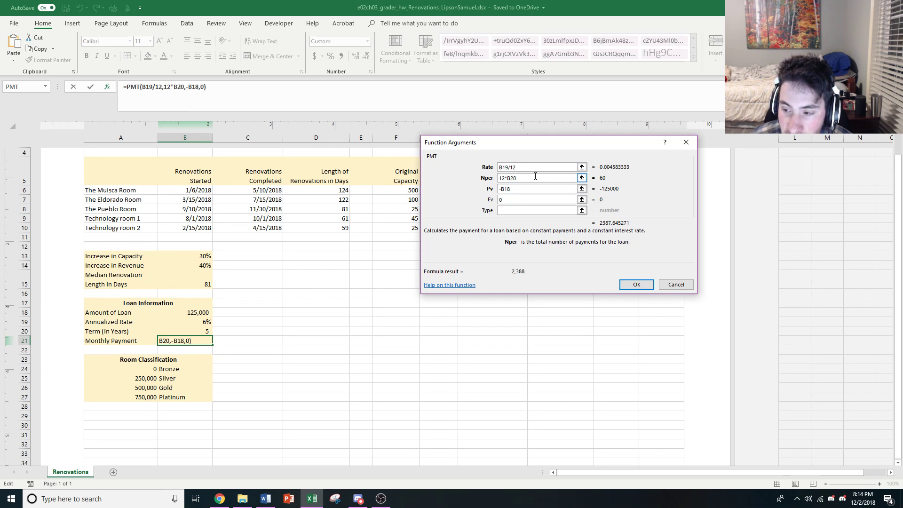
left_click(511, 190)
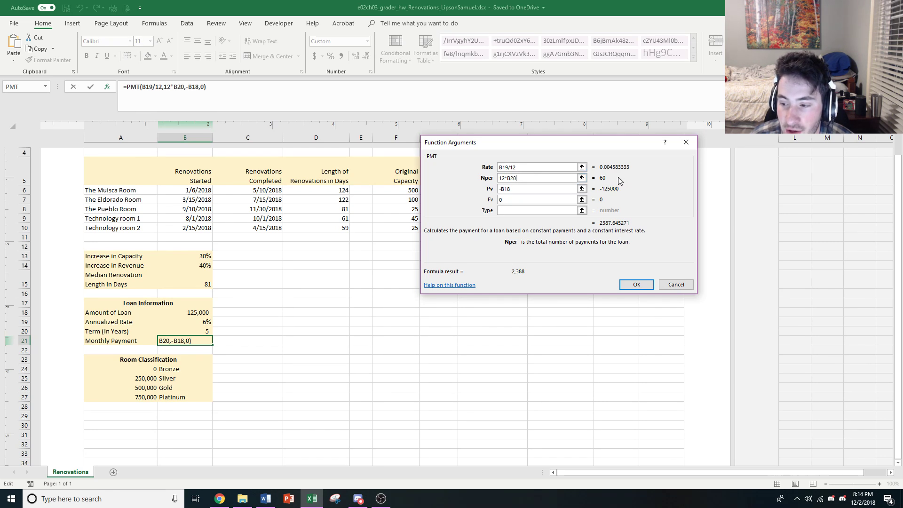
left_click(559, 189)
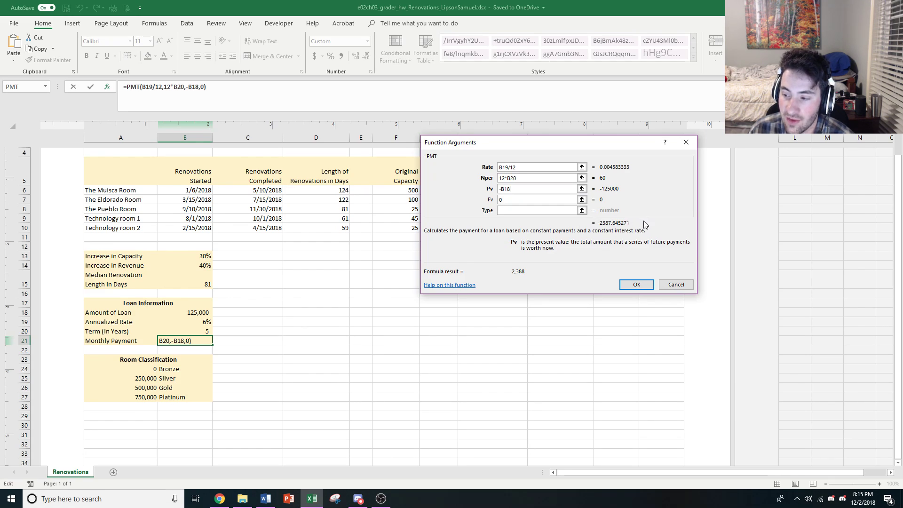
left_click(632, 284)
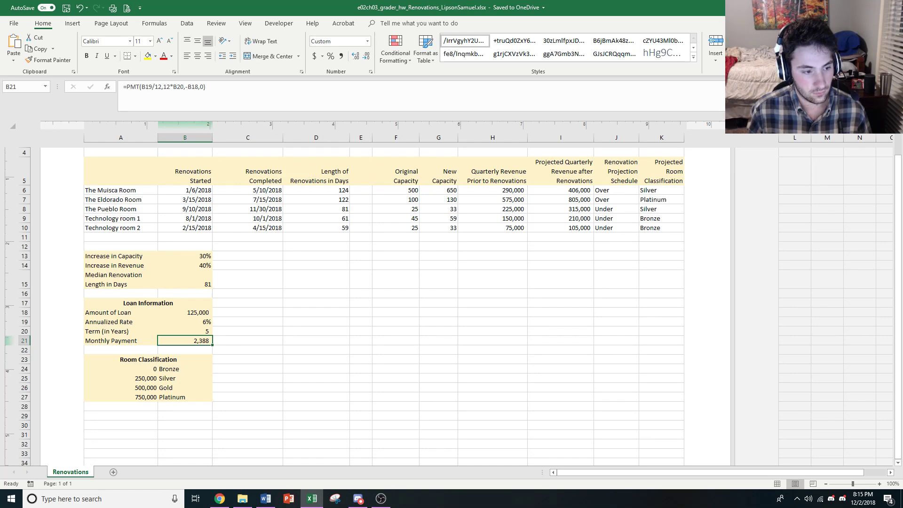
Close the Renovations workbook and the YOExcel16Ch03PS1v2_Instructions.docx document.
key("alt+Tab")
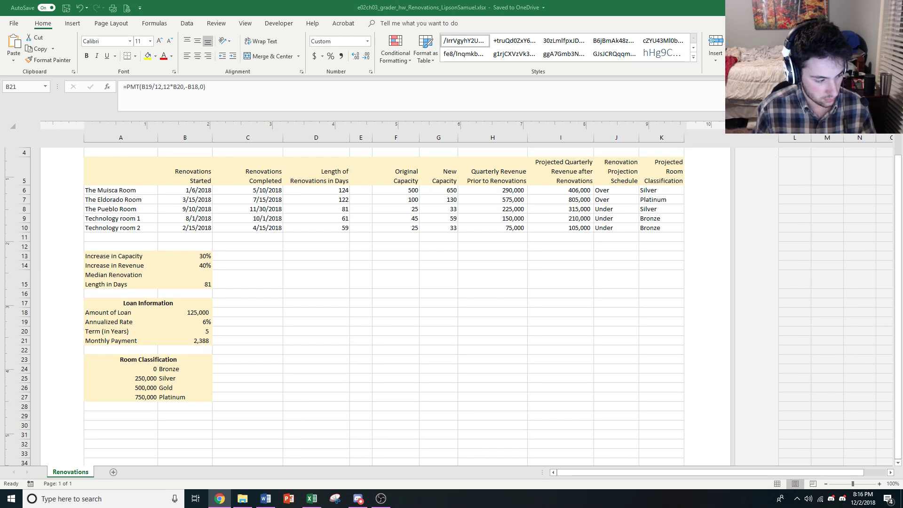
left_click(320, 503)
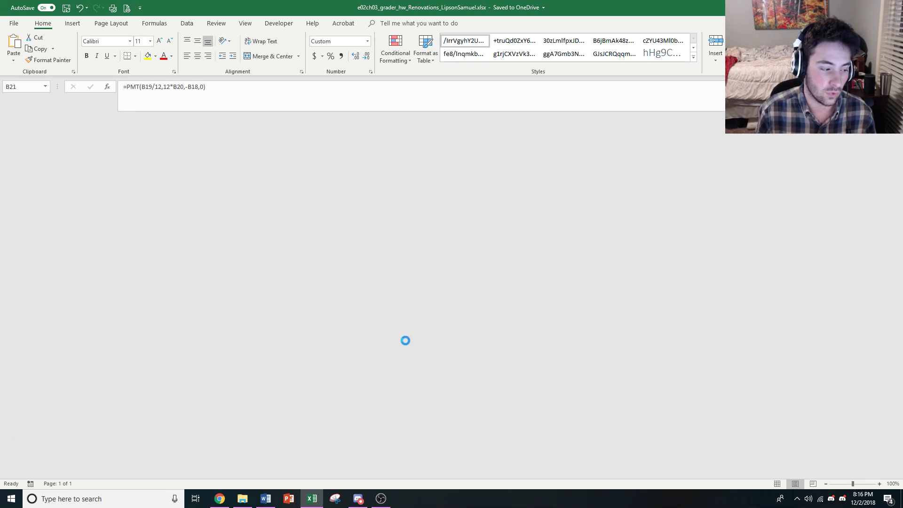
left_click(242, 499)
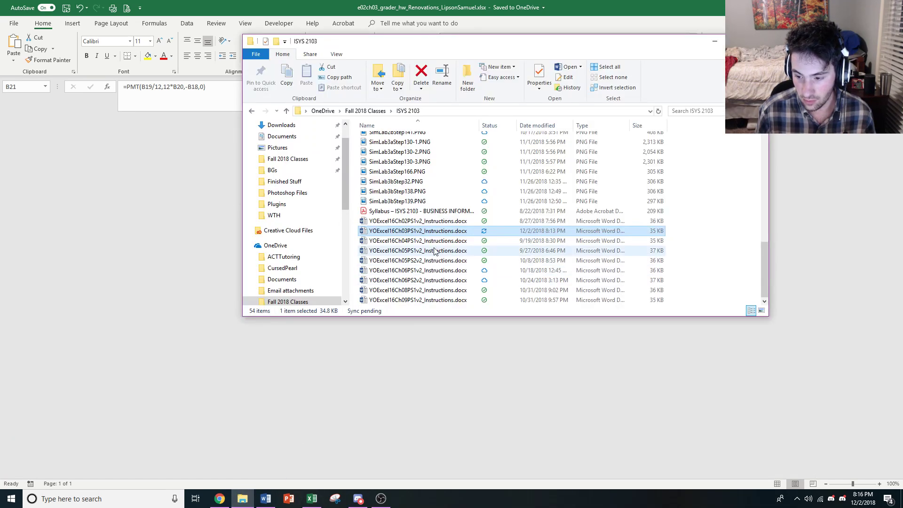
scroll(439, 227, "up", 10)
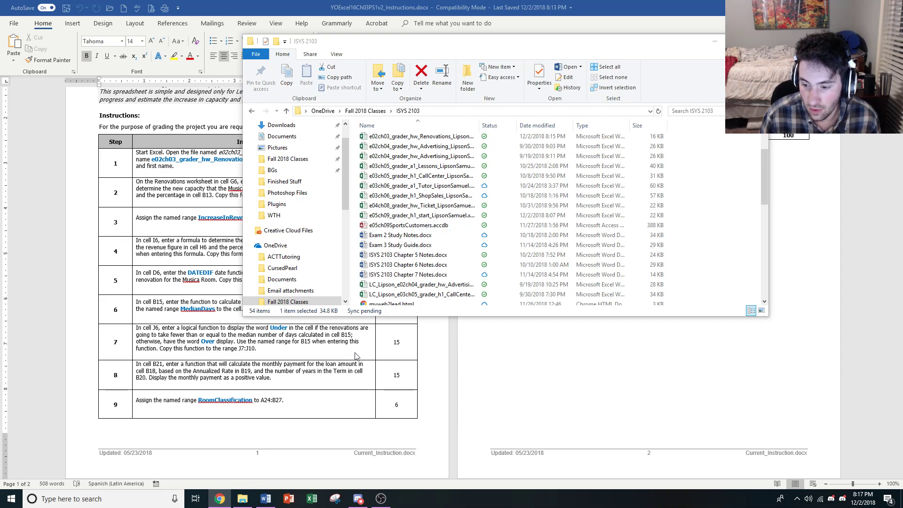
left_click(892, 8)
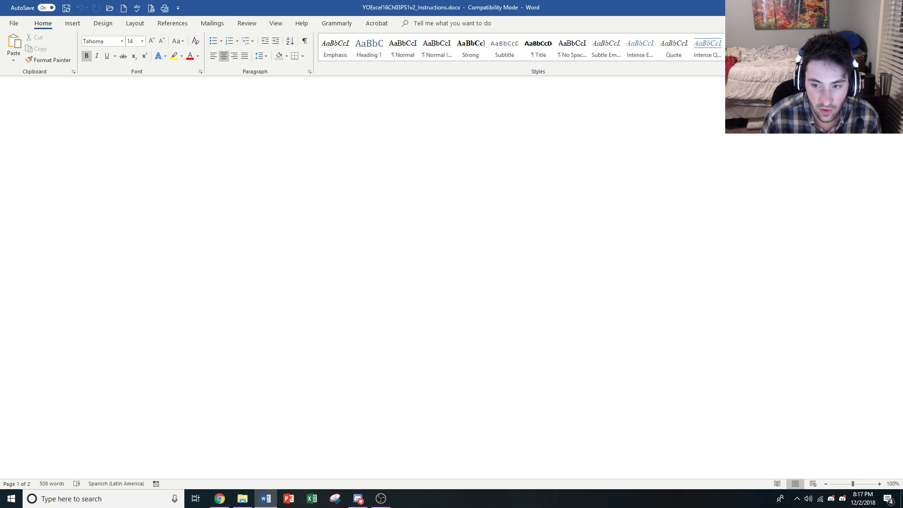
Open YOExcel16Ch05PS1v2_Instructions.docx from the ISYS 2103 folder in Word and review its list of project tasks.
scroll(449, 233, "down", 3)
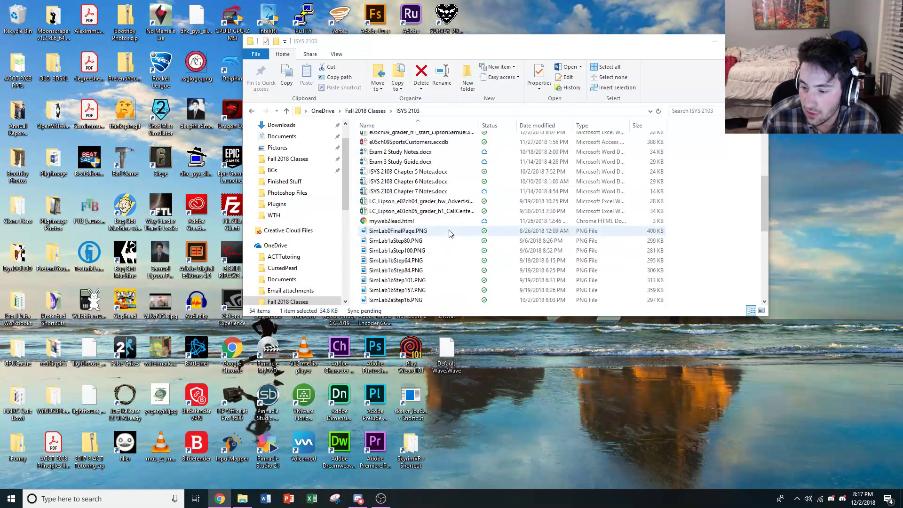
scroll(447, 234, "up", 6)
scroll(430, 254, "down", 12)
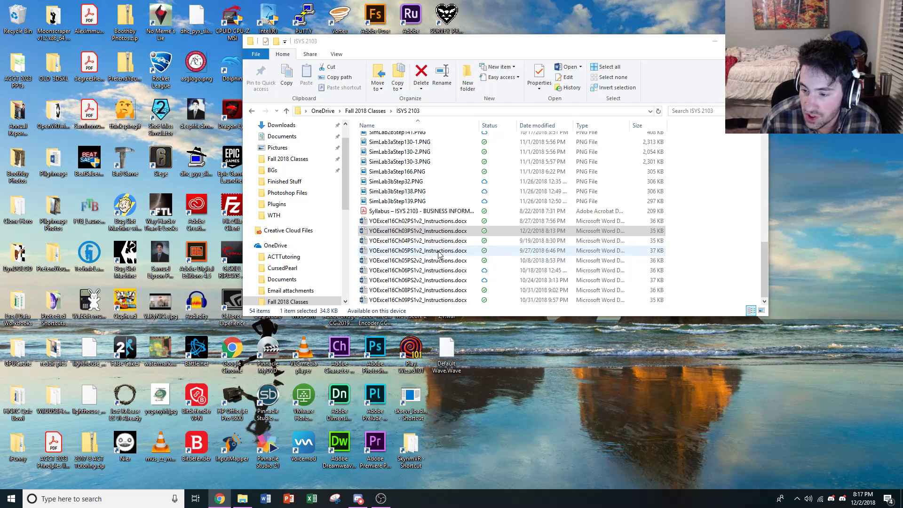
left_click(439, 252)
double_click(440, 252)
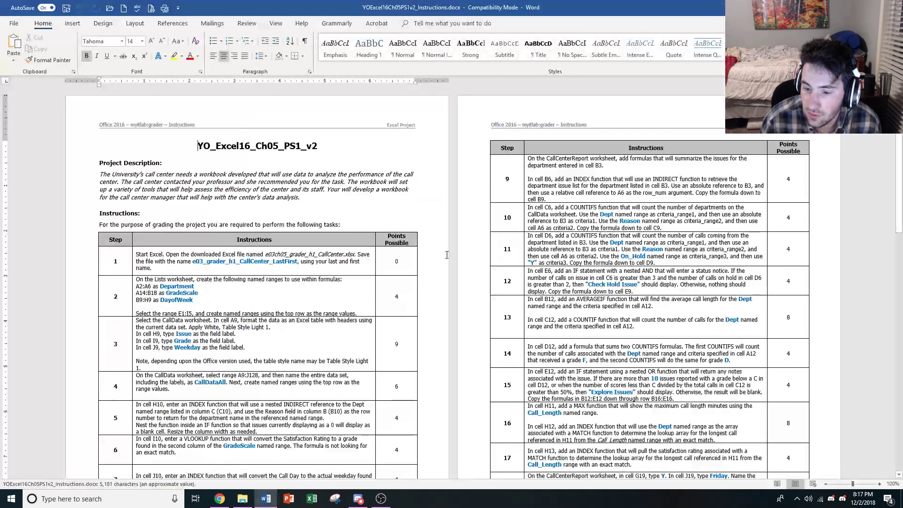
scroll(446, 254, "down", 10)
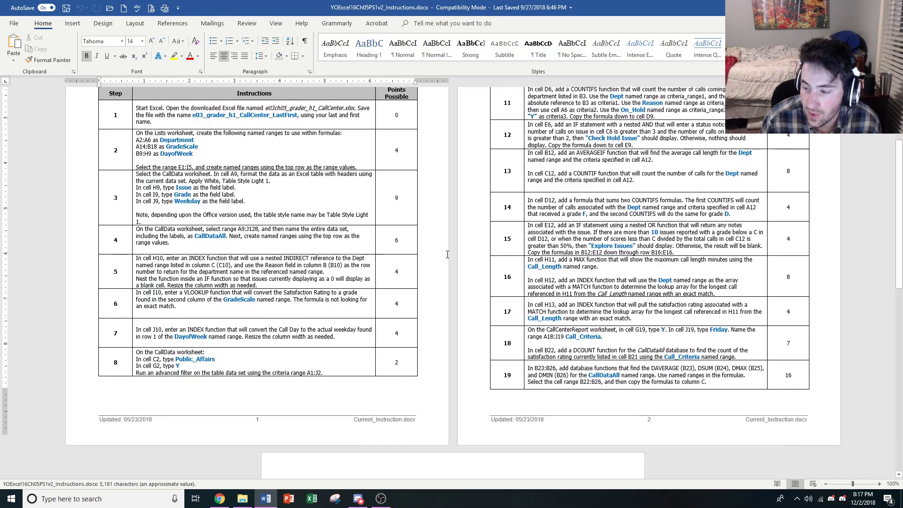
scroll(451, 247, "up", 10)
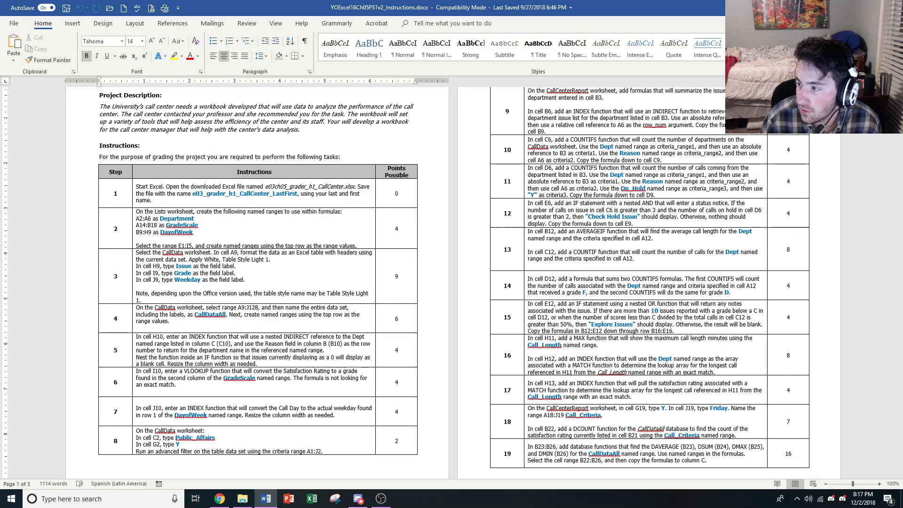
Set the instructions document aside and open the e03ch05_grader_h1_CallCenter workbook from the ISYS 2103 folder in Excel.
left_click(848, 7)
scroll(447, 189, "up", 9)
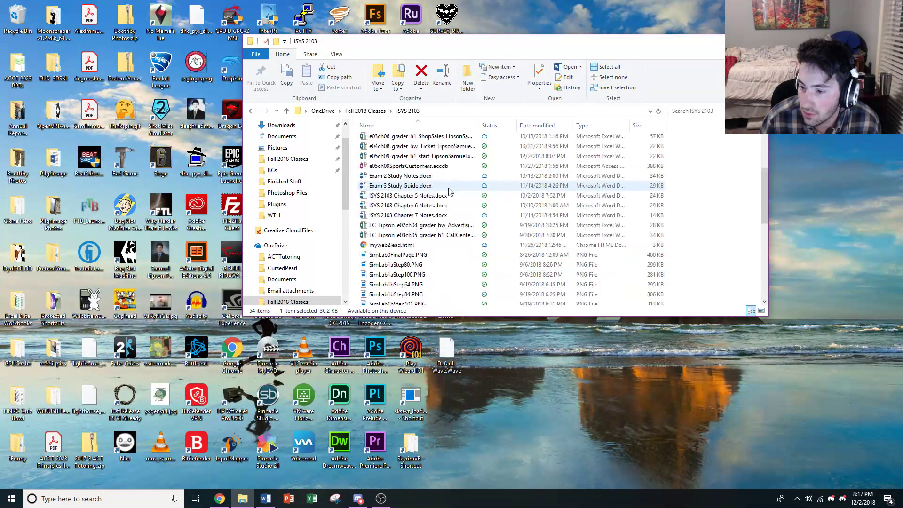
scroll(422, 176, "up", 1)
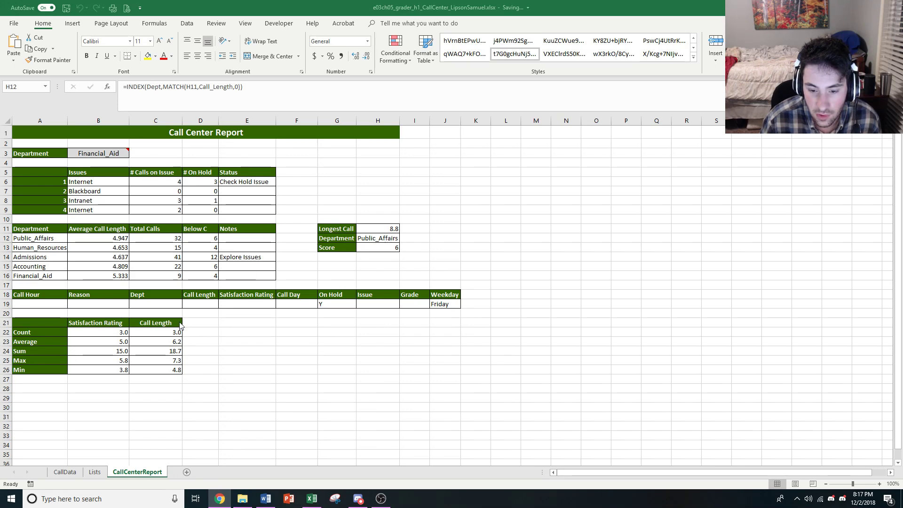
Inspect the formulas in cells B7 and E6 of the CallCenterReport sheet and consult the Chapter 5 instructions in Word.
left_click(123, 190)
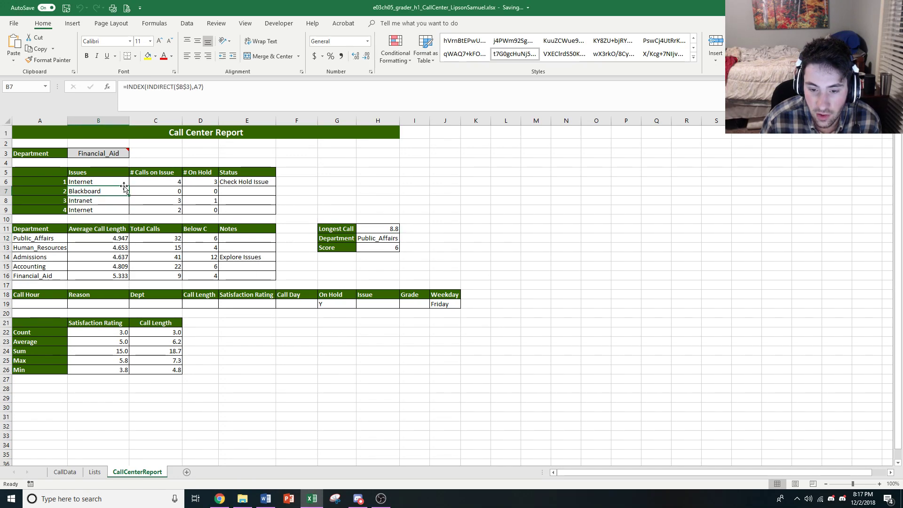
left_click(241, 183)
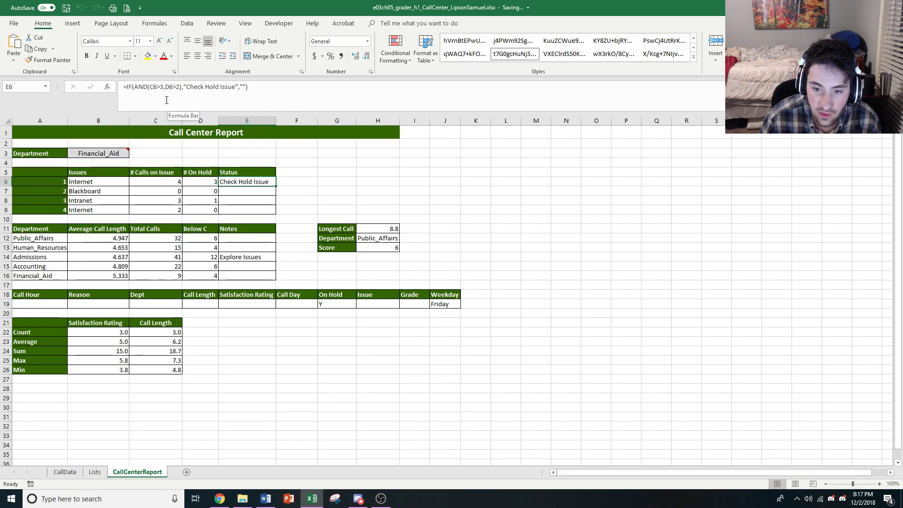
left_click(154, 92)
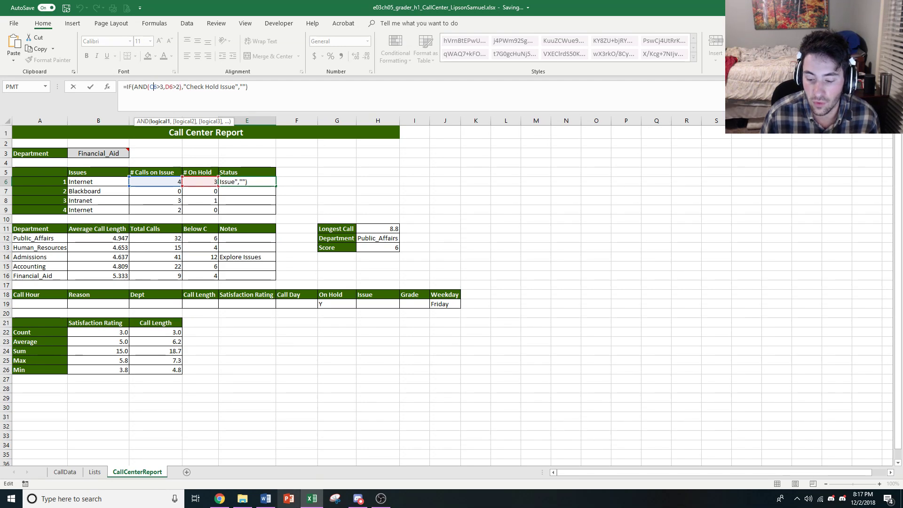
left_click(266, 499)
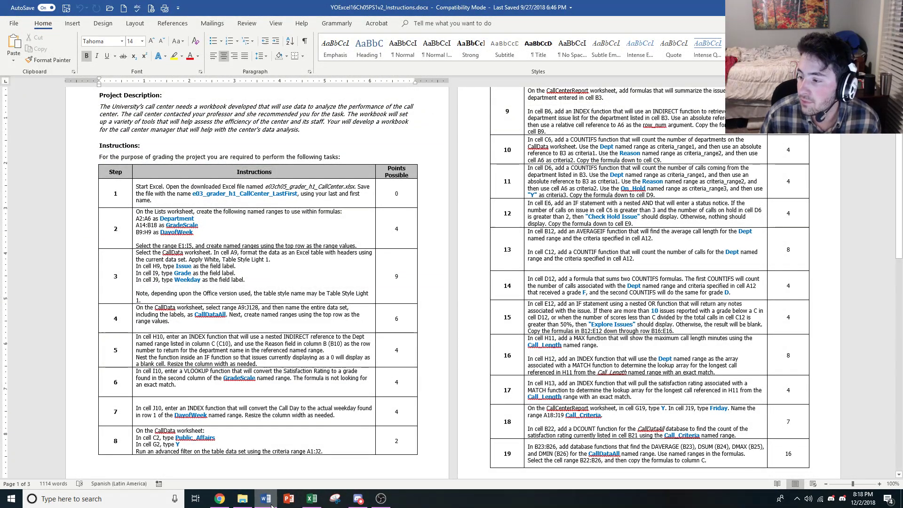
left_click(267, 499)
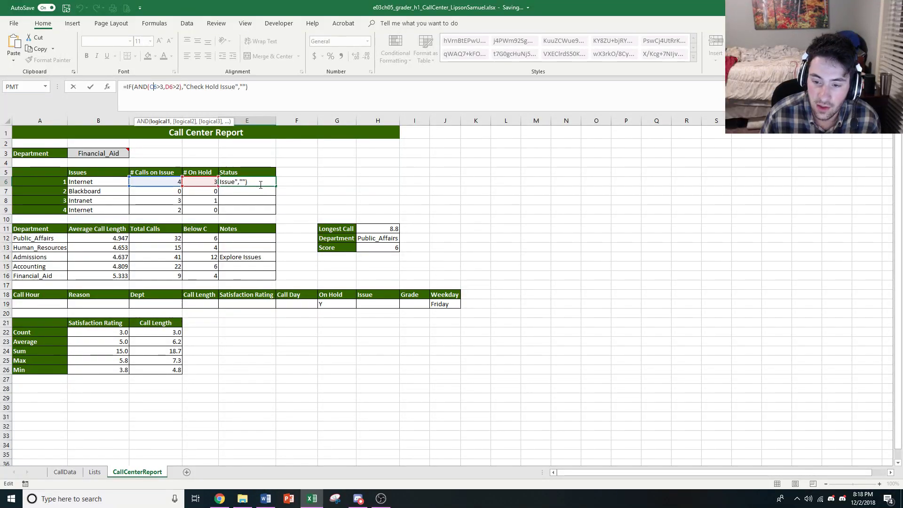
key("ctrl+Return")
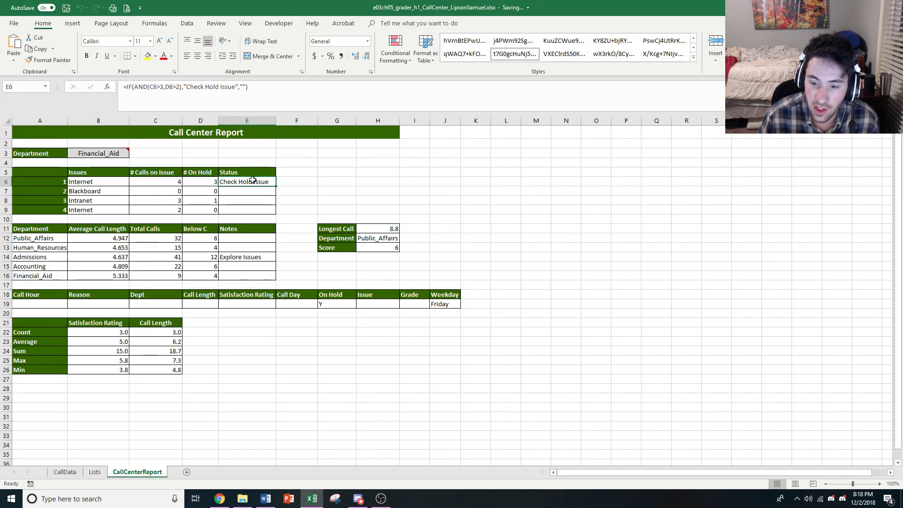
Examine the Logical_test, Value_if_true and Value_if_false arguments of cell E6's IF function, and inspect the matching formula in cell E8.
left_click(132, 86)
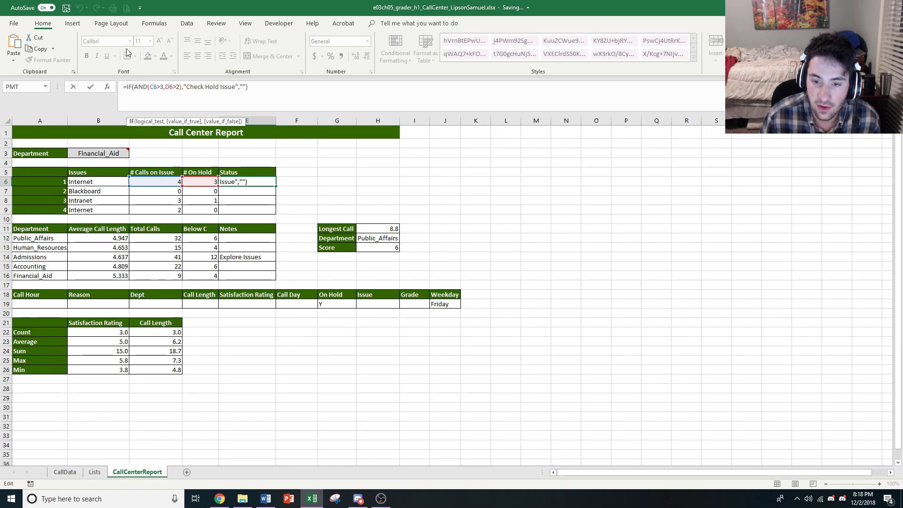
left_click(108, 87)
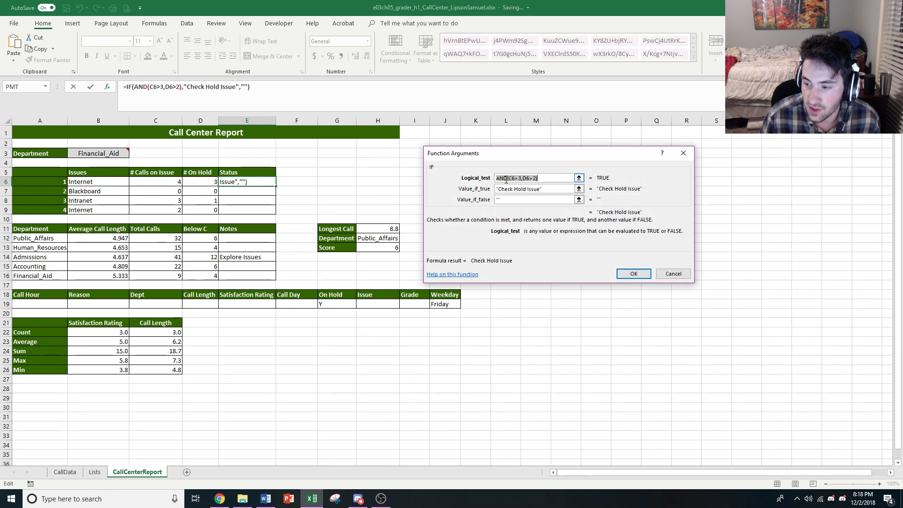
left_click(548, 188)
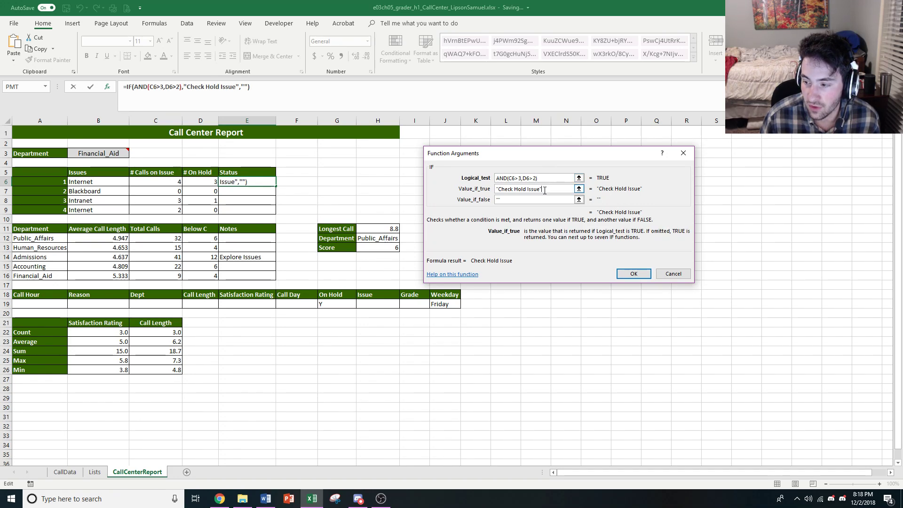
left_click(533, 200)
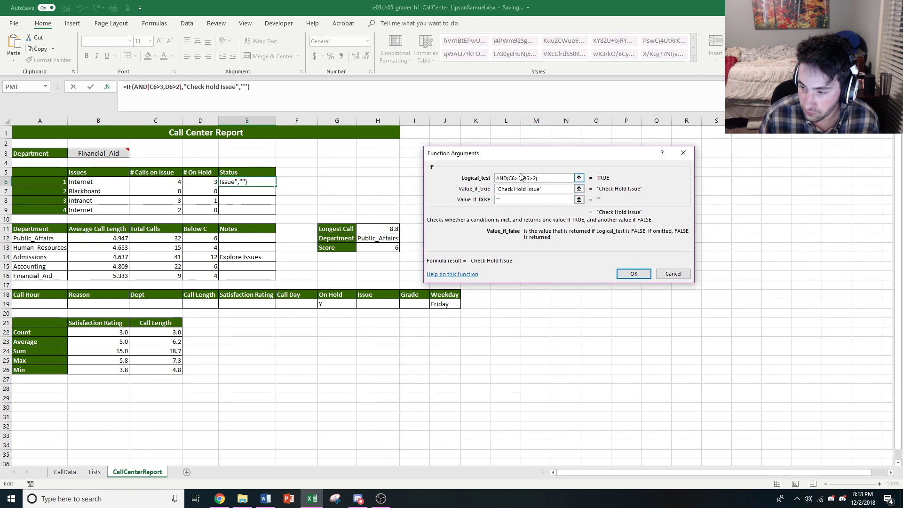
left_click(521, 178)
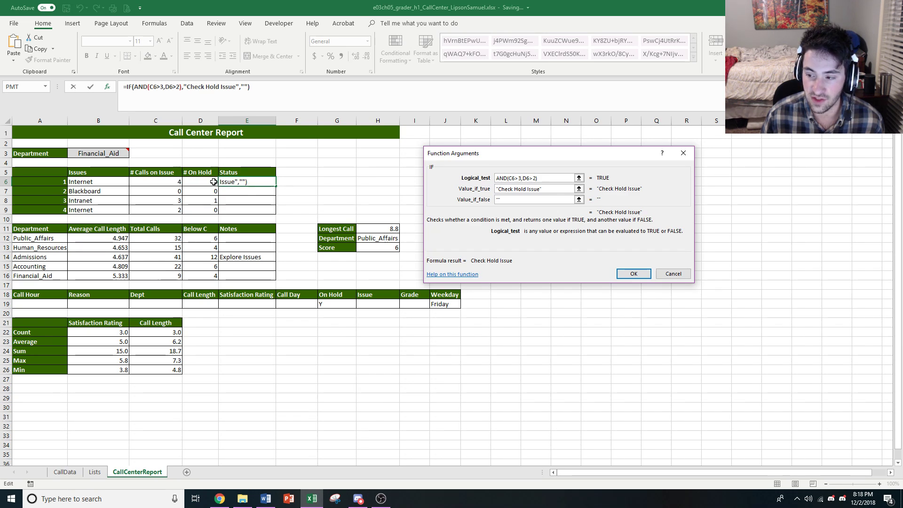
left_click(542, 189)
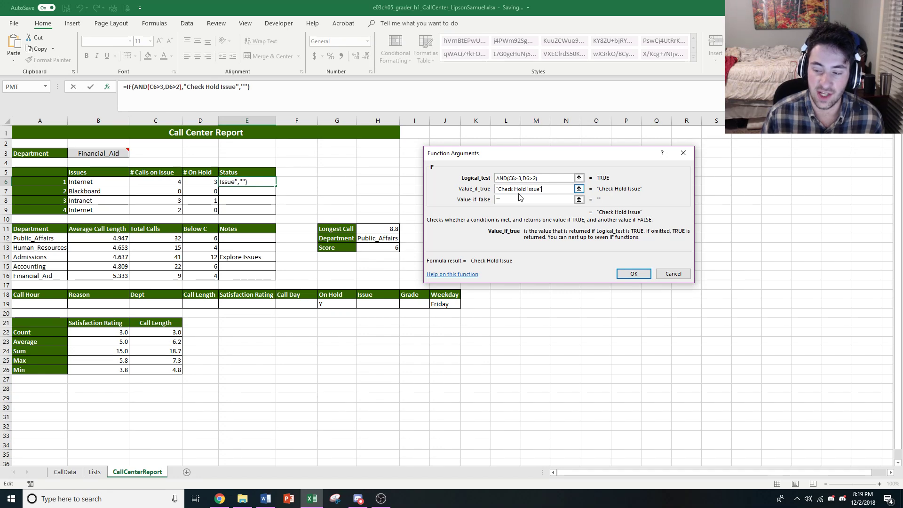
left_click(507, 199)
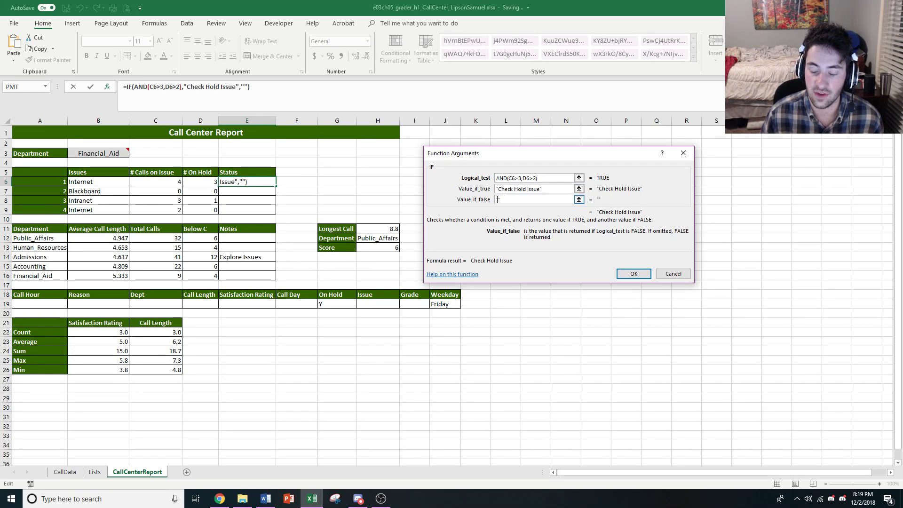
left_click(633, 274)
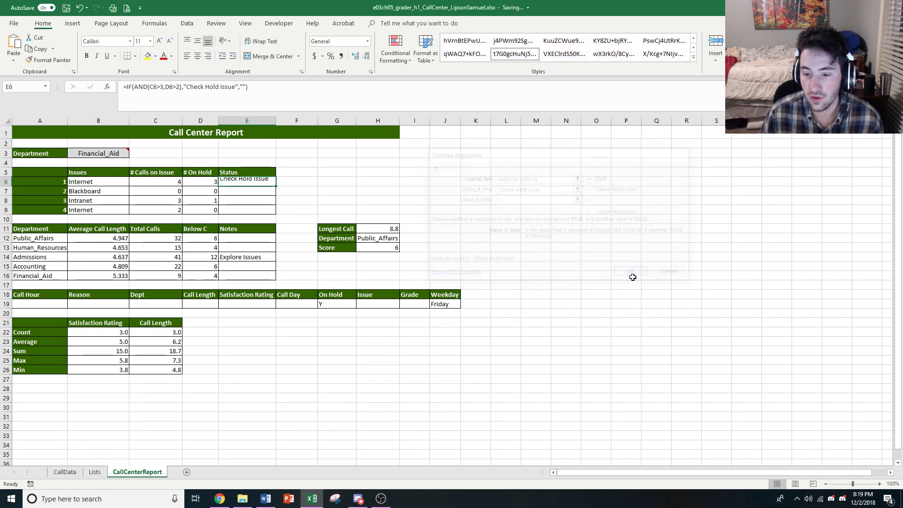
left_click(241, 200)
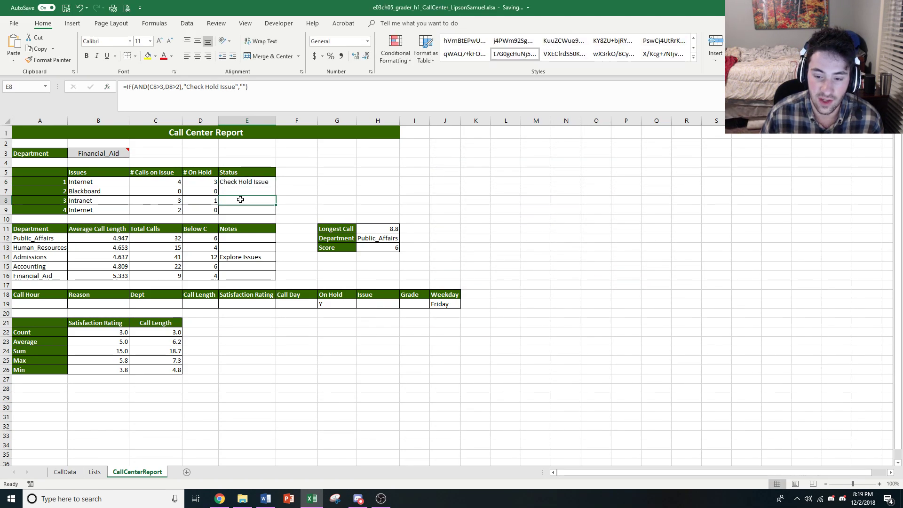
Compare the IF formulas with nested AND in Status cells E7, E8, E9 and E6 of the CallCenterReport sheet.
left_click(242, 191)
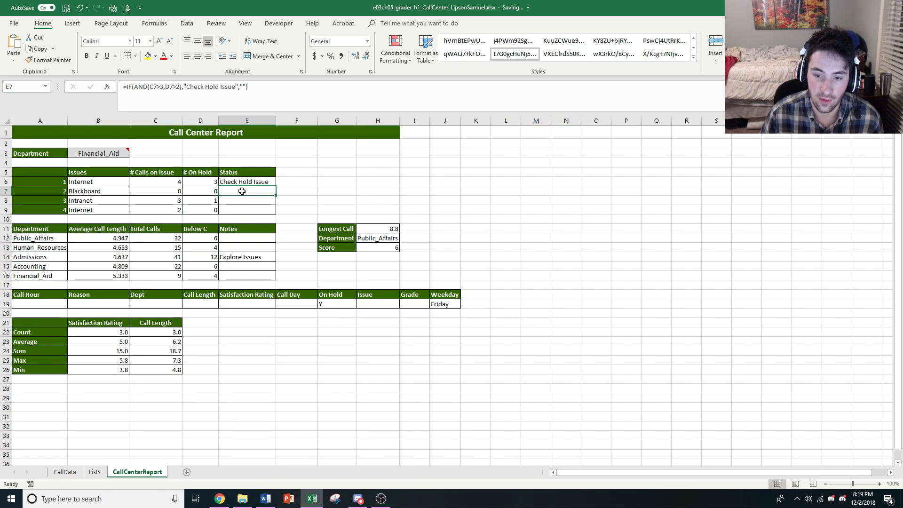
left_click(235, 201)
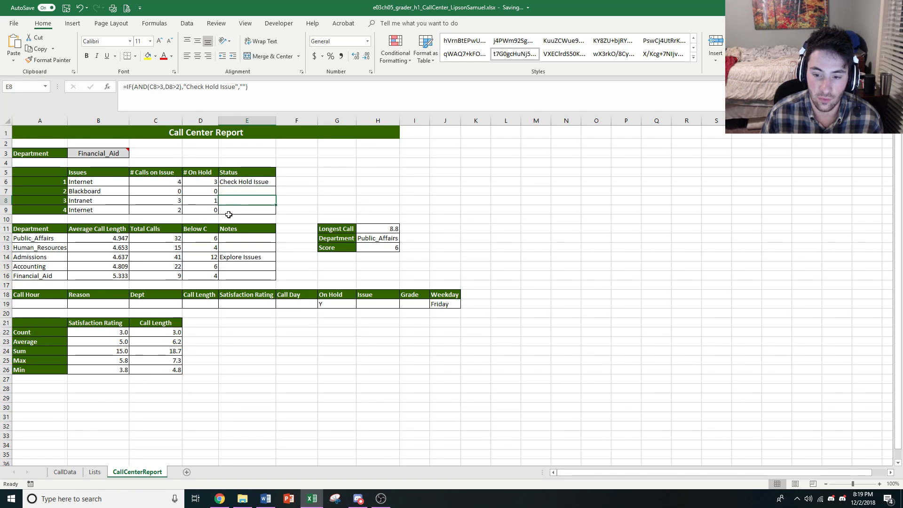
left_click(242, 211)
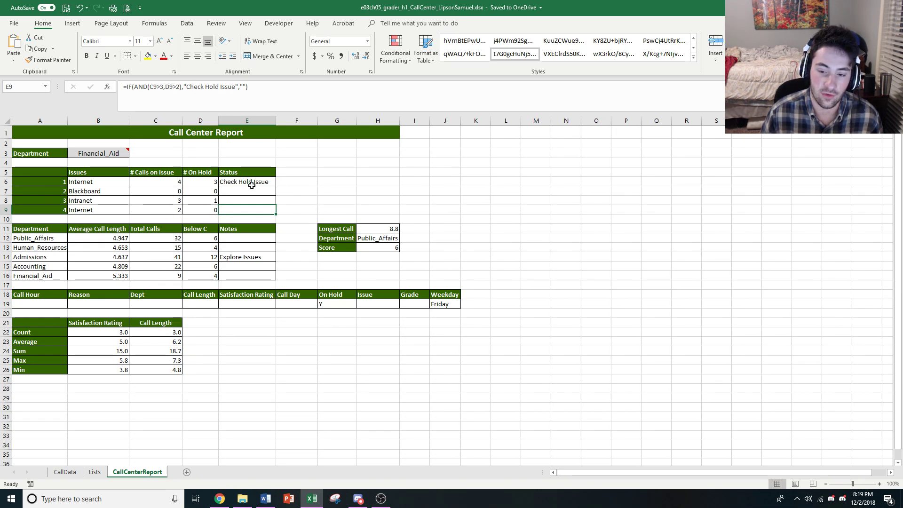
left_click(273, 181)
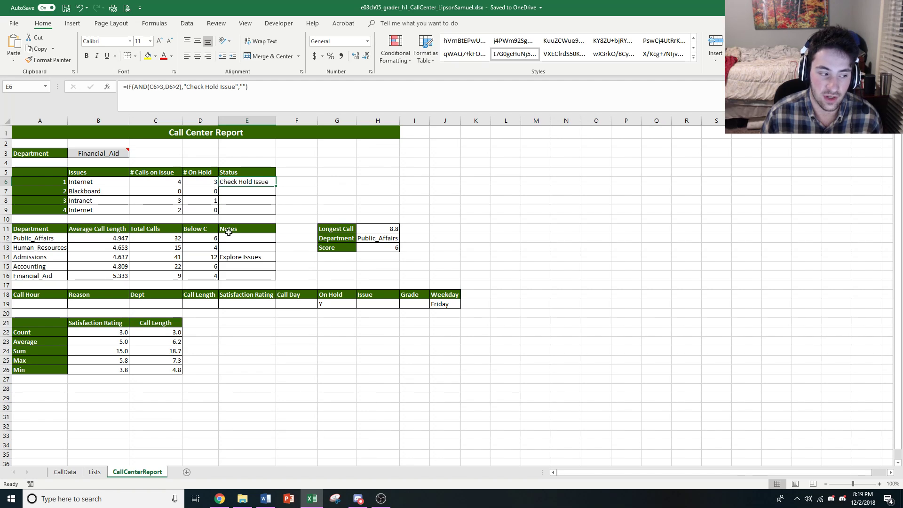
Review the numbered tasks in the Chapter 5 instructions document in Word, and return to the CallCenter workbook in Excel.
key("alt+Tab")
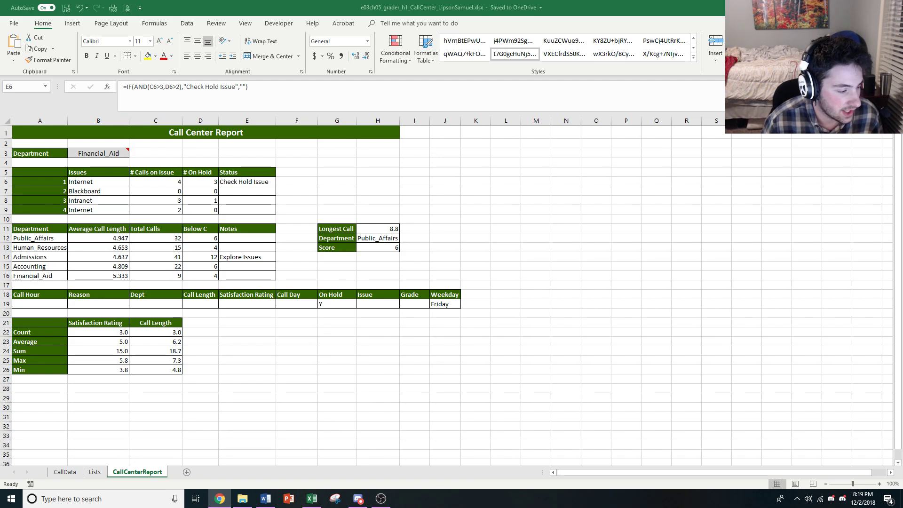
left_click(266, 501)
scroll(550, 174, "up", 3)
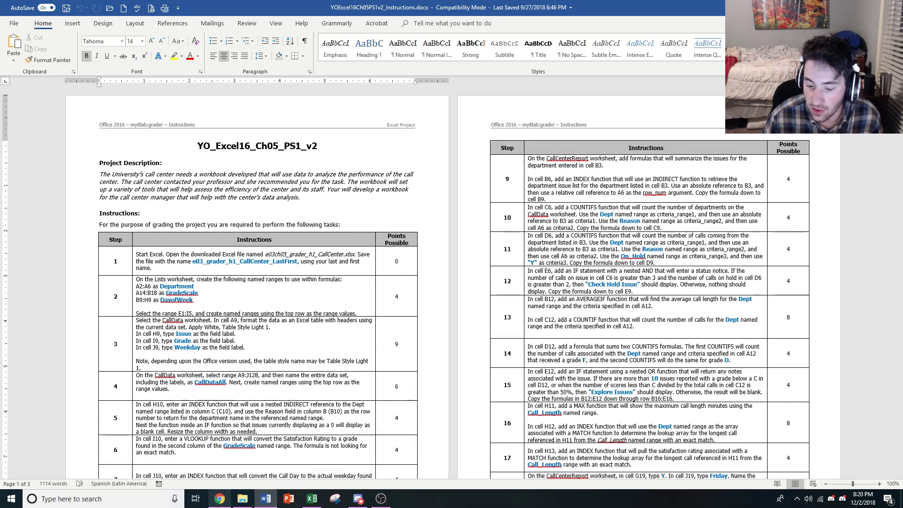
left_click(312, 499)
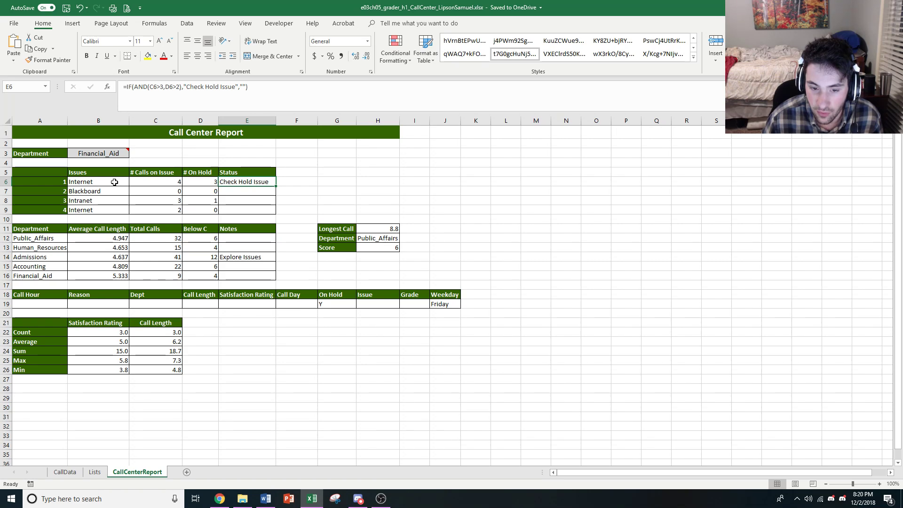
Inspect the department entry in B3 and the COUNTIFS formula in D7, and check them against the Word instructions.
left_click(102, 155)
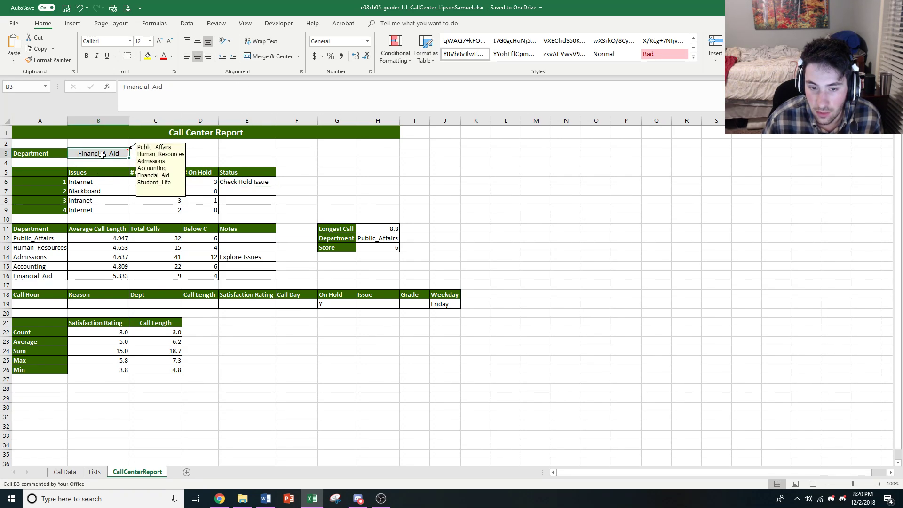
left_click(209, 192)
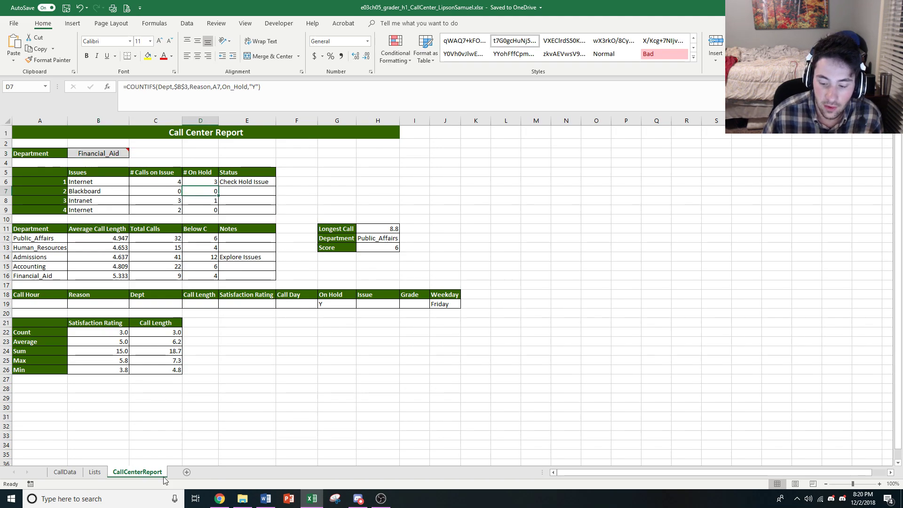
left_click(265, 499)
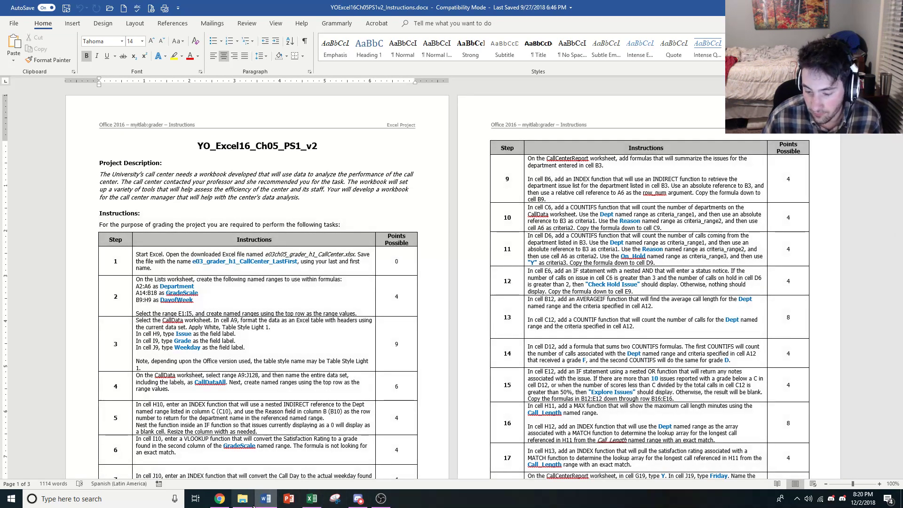
left_click(318, 498)
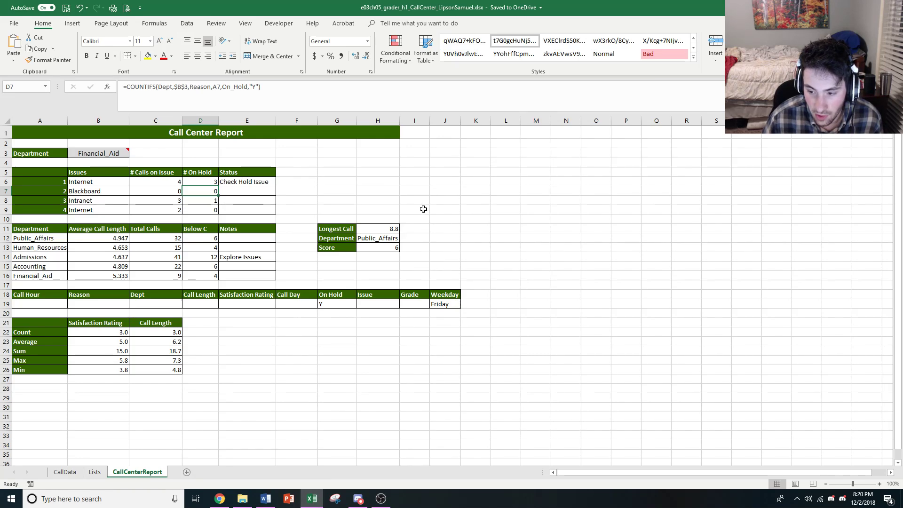
Examine the array and row_num arguments of cell B6's formula =INDEX(INDIRECT($B$3),A6), leaving the formula as it is.
left_click(117, 181)
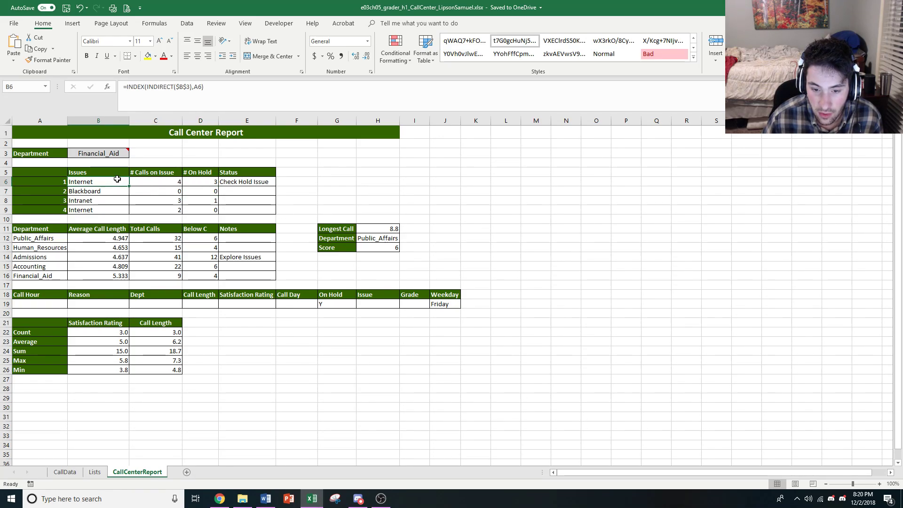
left_click(133, 86)
left_click(168, 88)
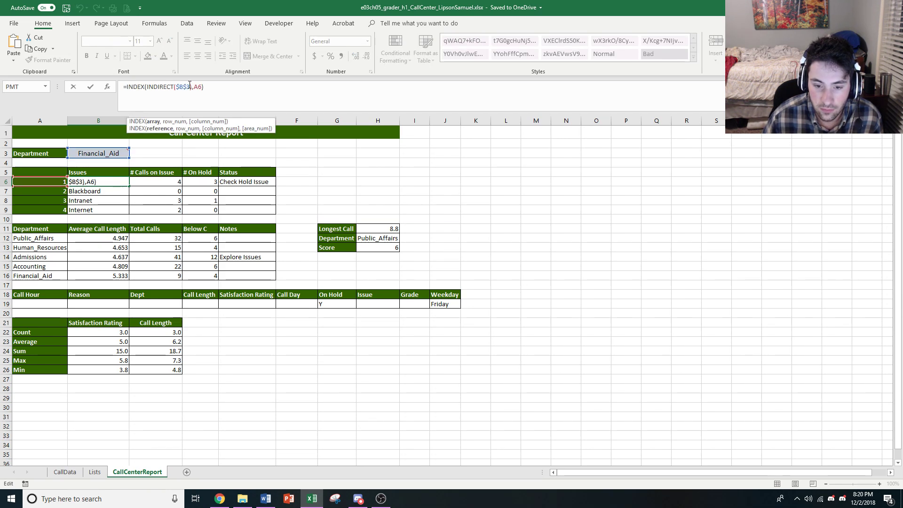
left_click(191, 87)
left_click(197, 86)
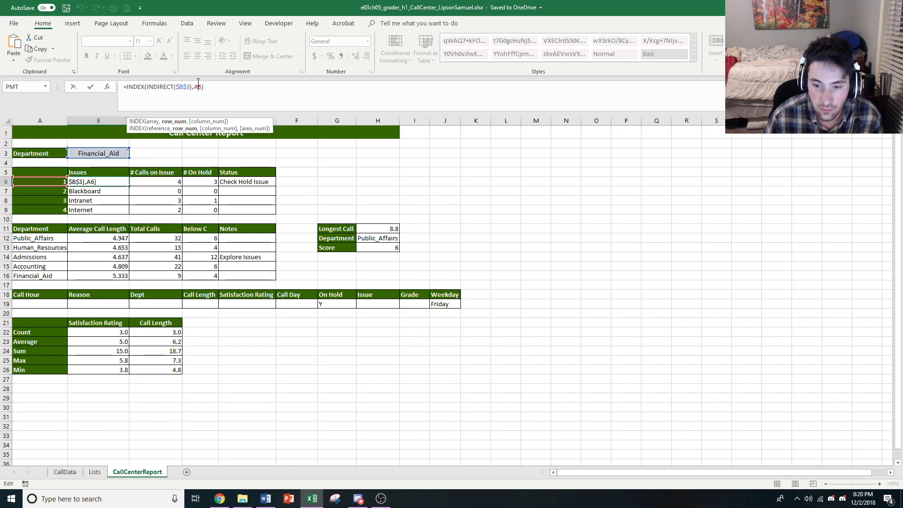
left_click(158, 88)
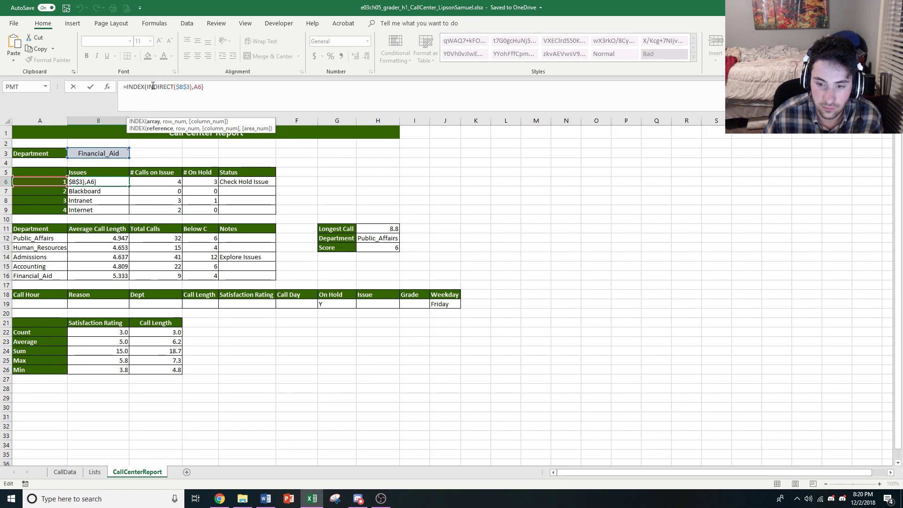
left_click(197, 87)
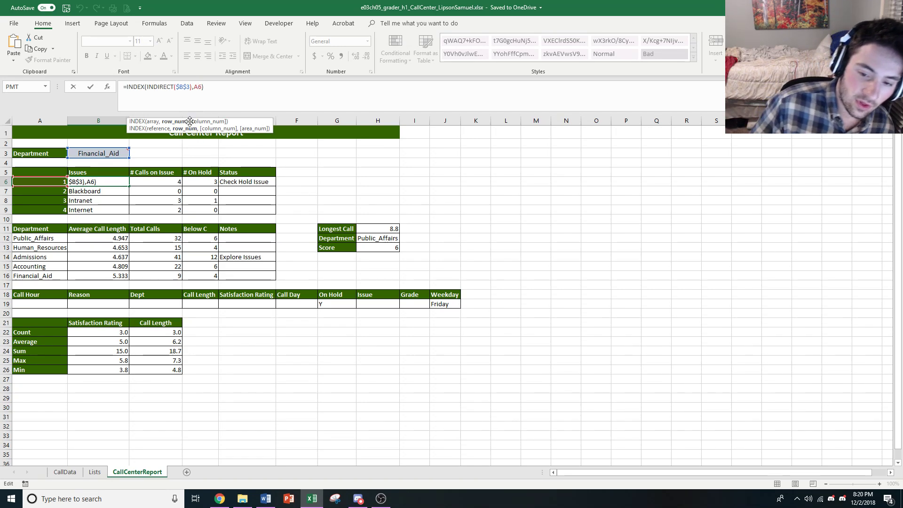
left_click(175, 86)
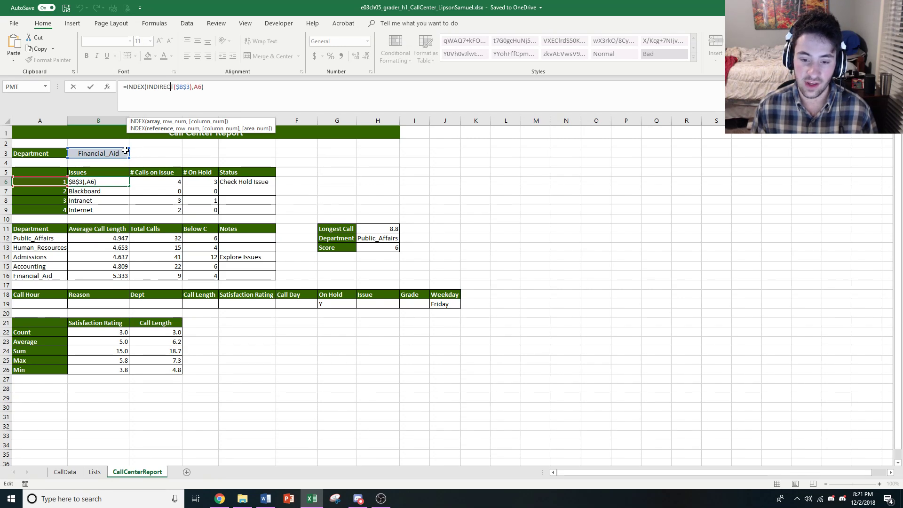
mouse_move(117, 153)
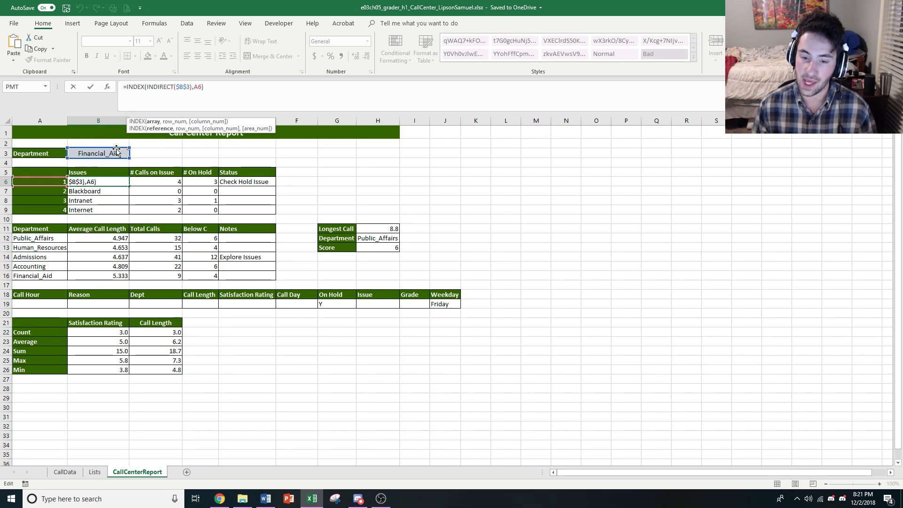
left_click(197, 87)
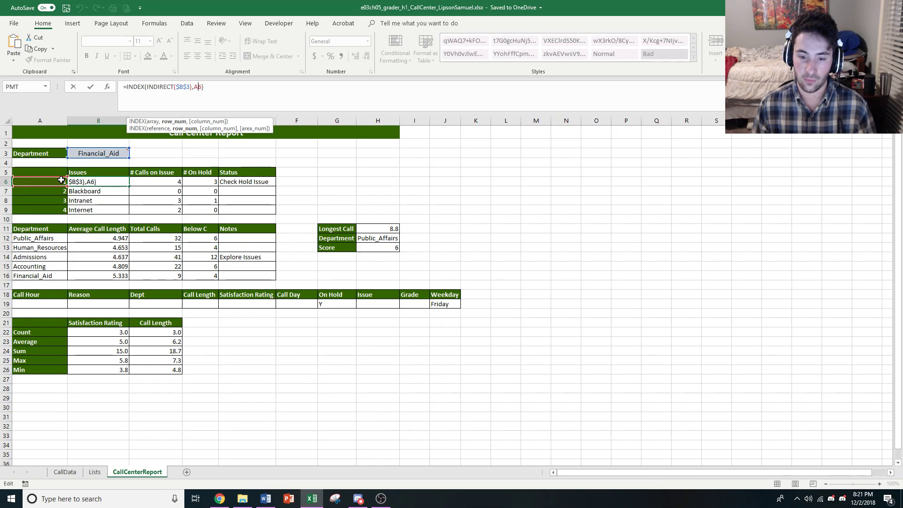
key("ctrl+Return")
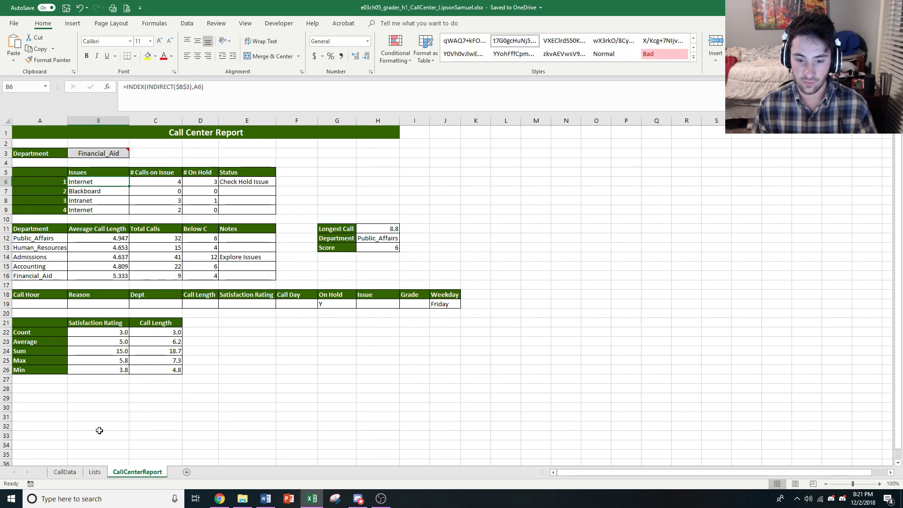
Examine the Financial Aid issue list in I2:I5 on the Lists sheet and compare it with the Issues column on CallCenterReport.
left_click(94, 471)
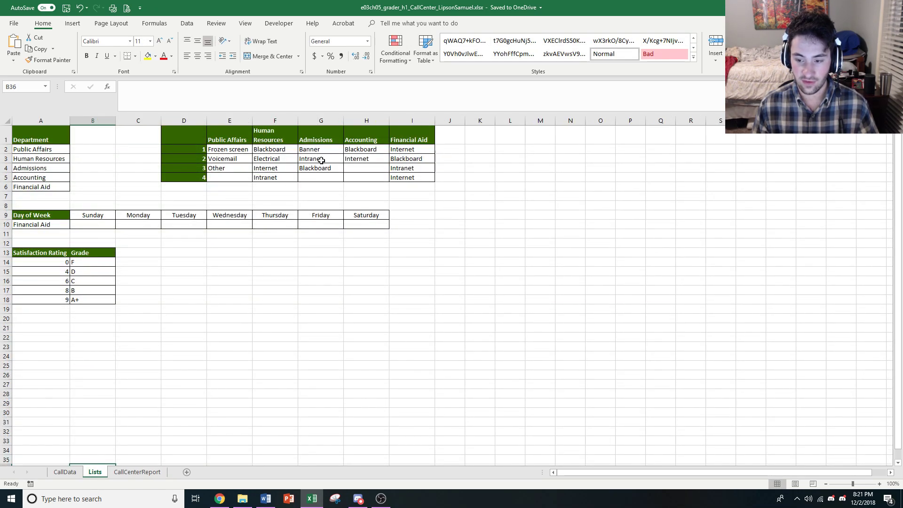
left_click(415, 131)
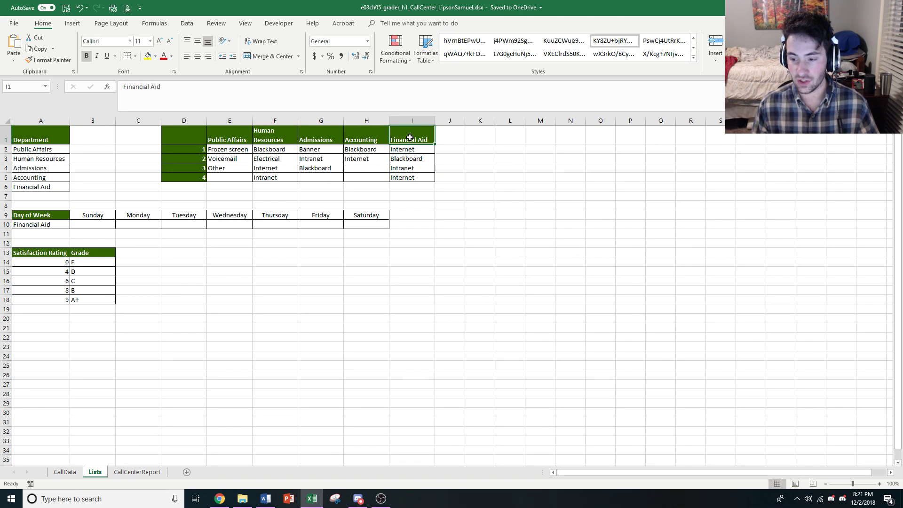
left_click_drag(409, 150, 409, 177)
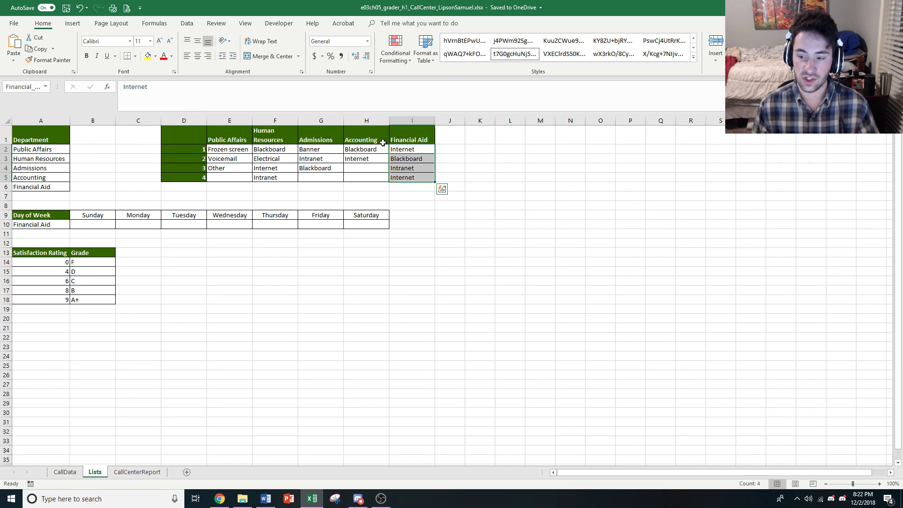
left_click(140, 472)
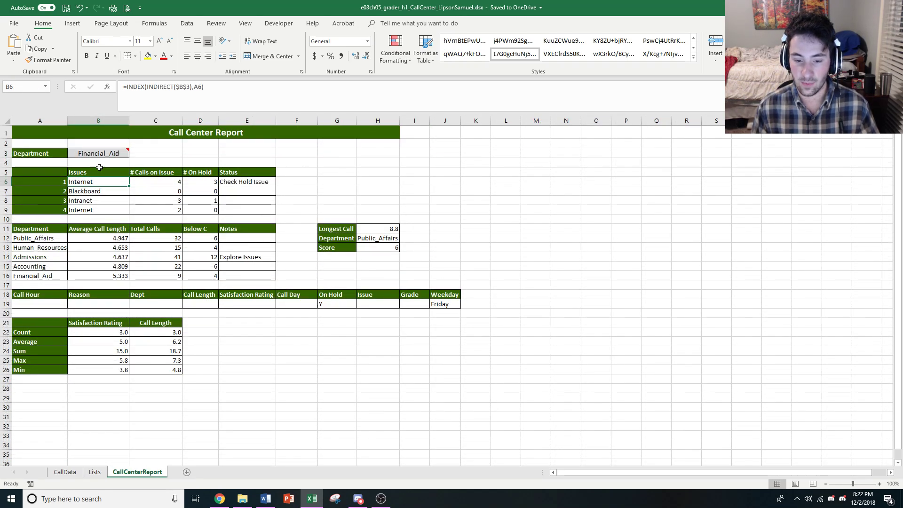
left_click(91, 474)
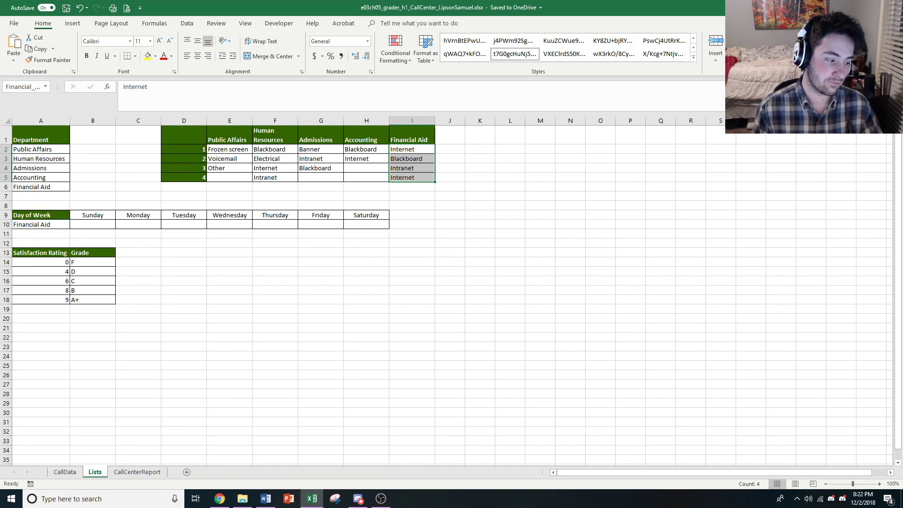
Close the CallCenter workbook.
key("alt+Tab")
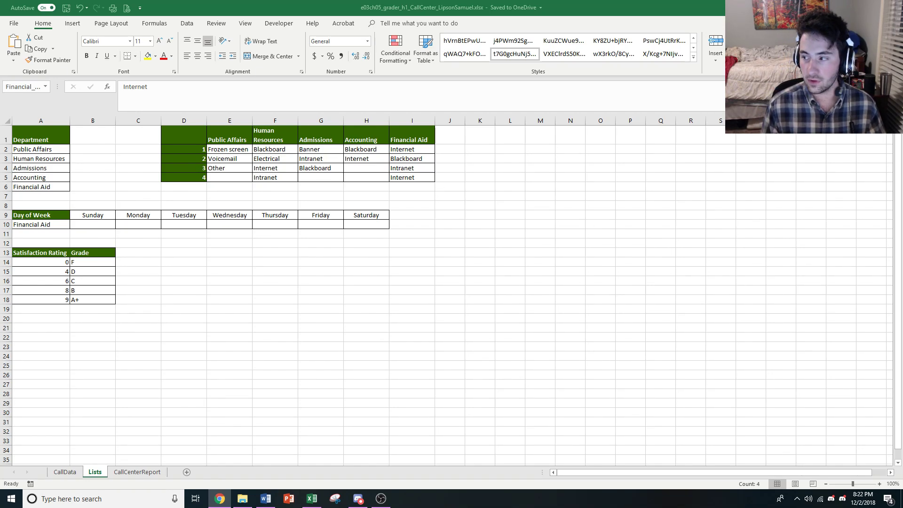
key("alt+Tab")
left_click(892, 8)
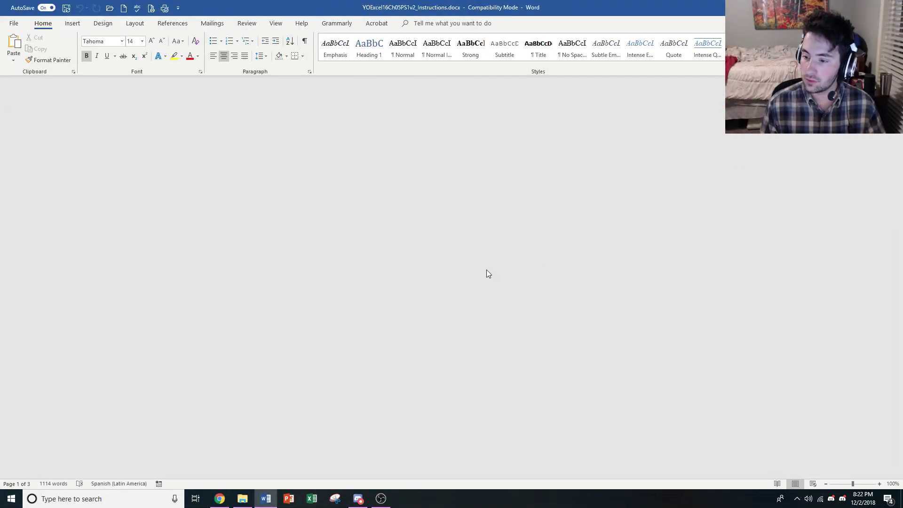